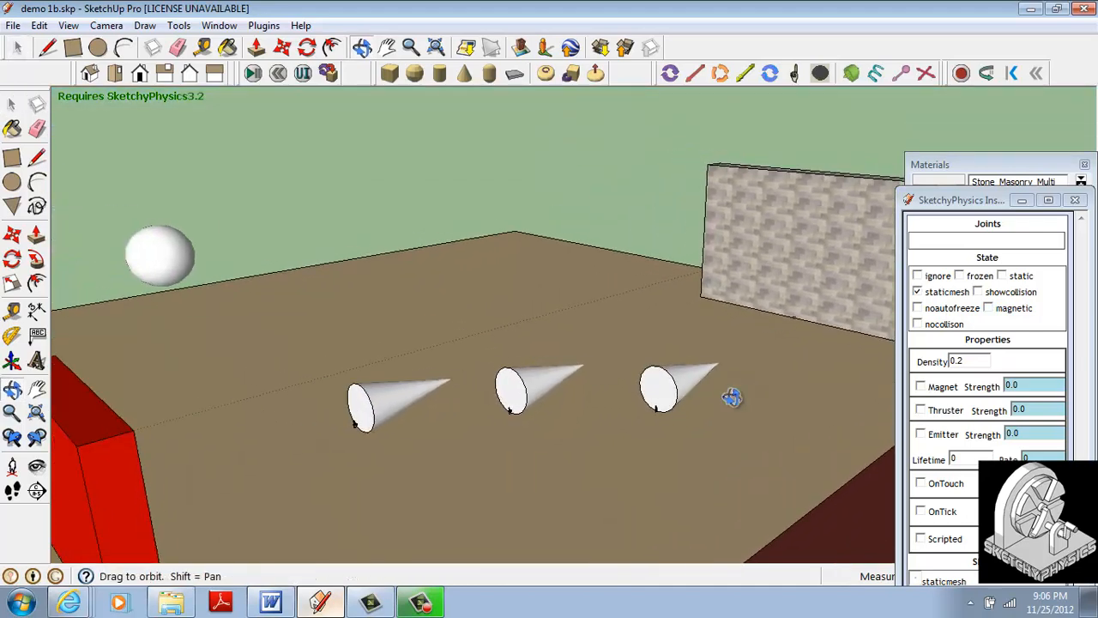
- Examine the selected cone's thruster strength and joint connection, and the gyro joints at the bases of the three cones
{"action": "left_click", "coordinate": [680, 392]}
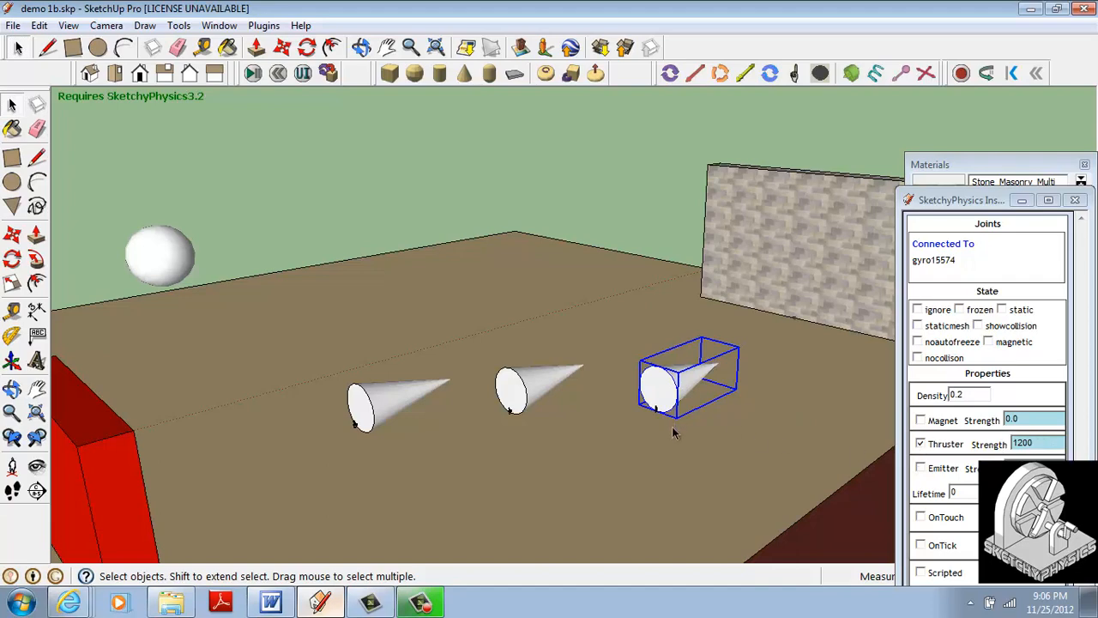
{"action": "middle_click_drag", "start_coordinate": [672, 433], "coordinate": [684, 403]}
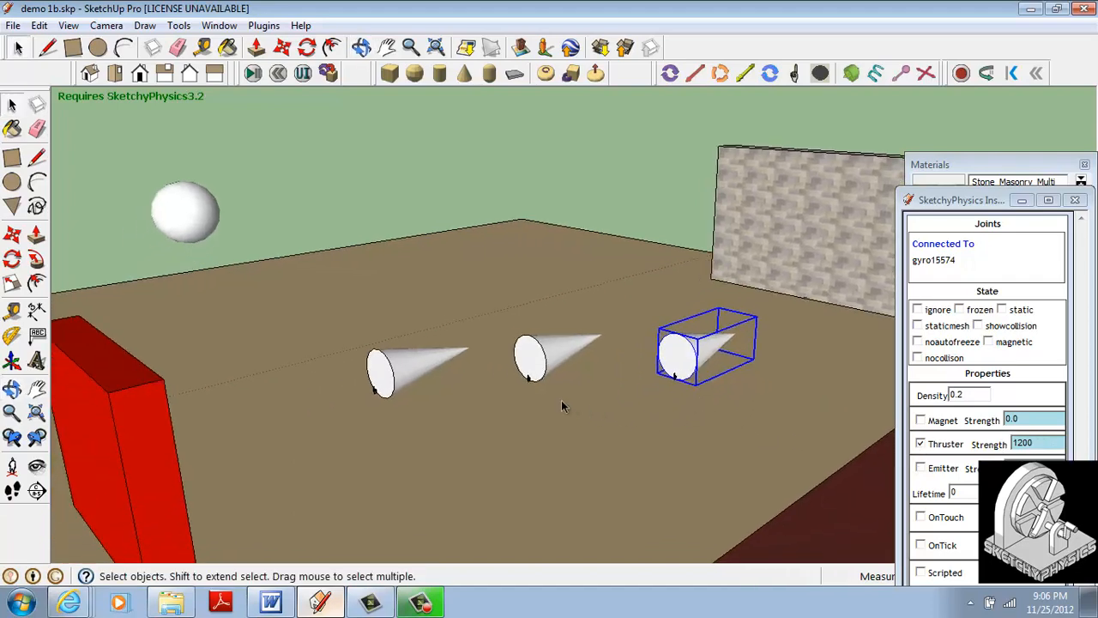
{"action": "scroll", "coordinate": [535, 385], "scroll_direction": "up", "scroll_amount": 8}
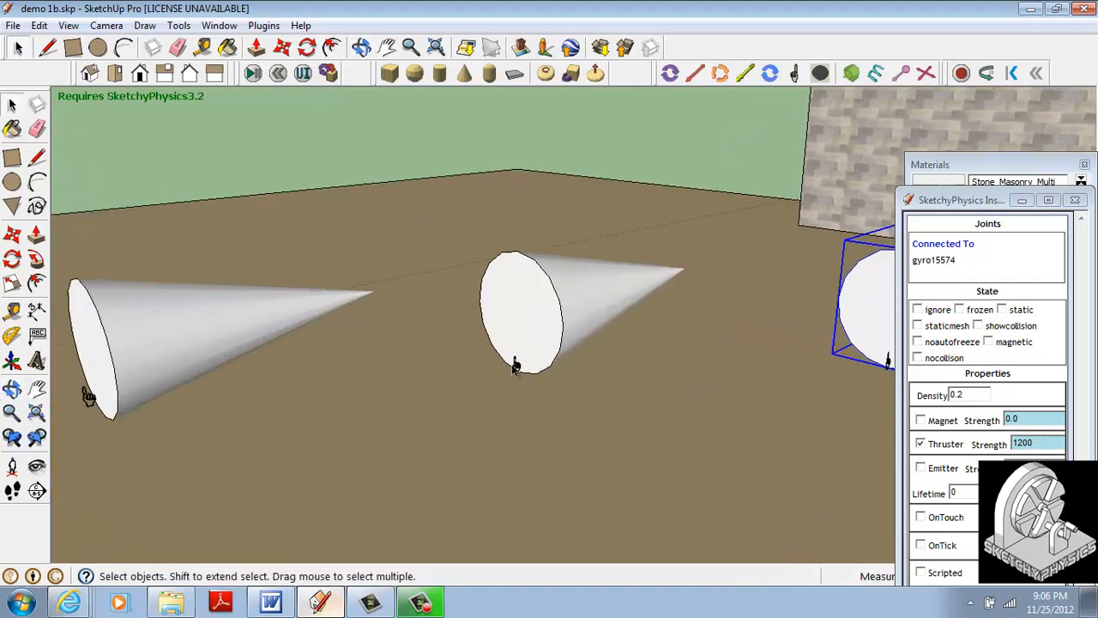
{"action": "scroll", "coordinate": [510, 375], "scroll_direction": "up", "scroll_amount": 3}
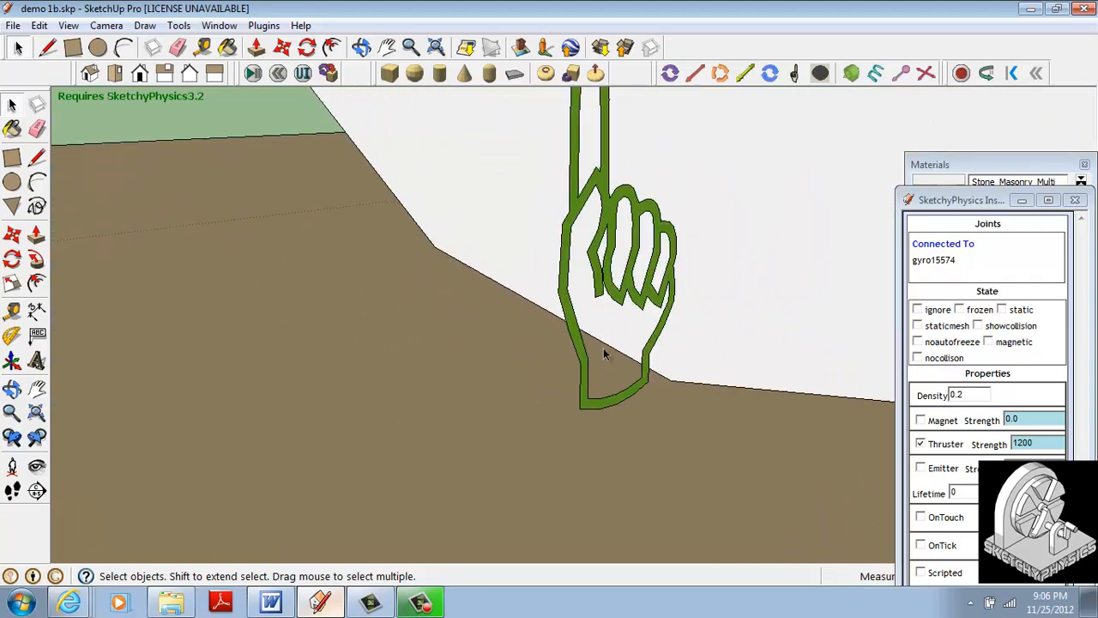
{"action": "mouse_move", "coordinate": [603, 347]}
{"action": "middle_mouse_down"}
{"action": "mouse_move", "coordinate": [544, 357]}
{"action": "mouse_move", "coordinate": [463, 409]}
{"action": "middle_mouse_up"}
{"action": "scroll", "coordinate": [465, 399], "scroll_direction": "down", "scroll_amount": 6}
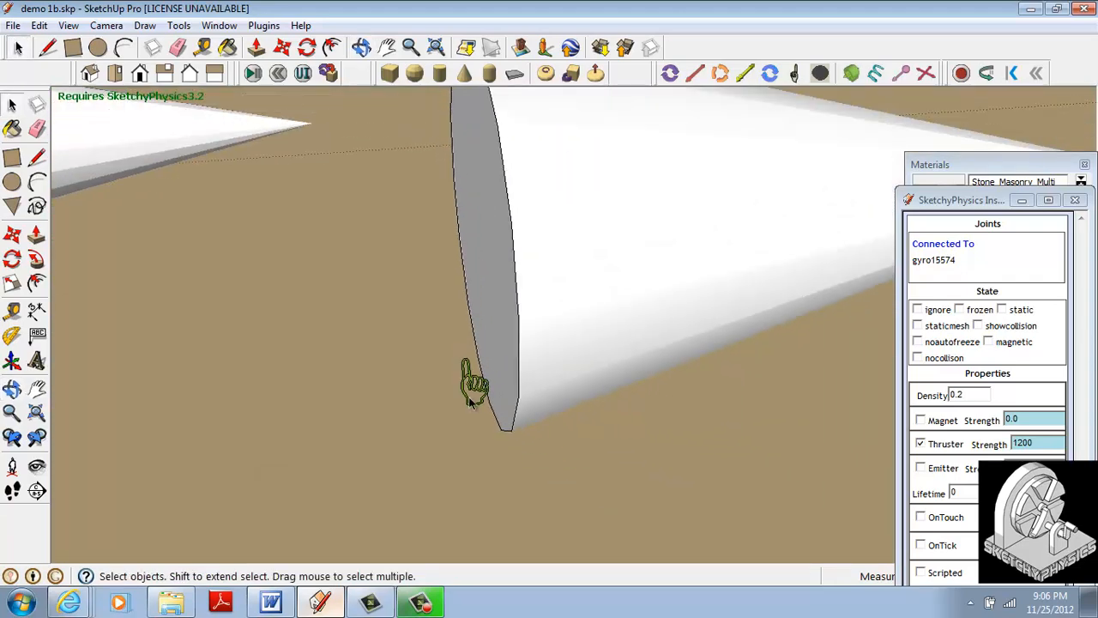
{"action": "scroll", "coordinate": [474, 403], "scroll_direction": "up", "scroll_amount": 4}
{"action": "scroll", "coordinate": [473, 399], "scroll_direction": "down", "scroll_amount": 8}
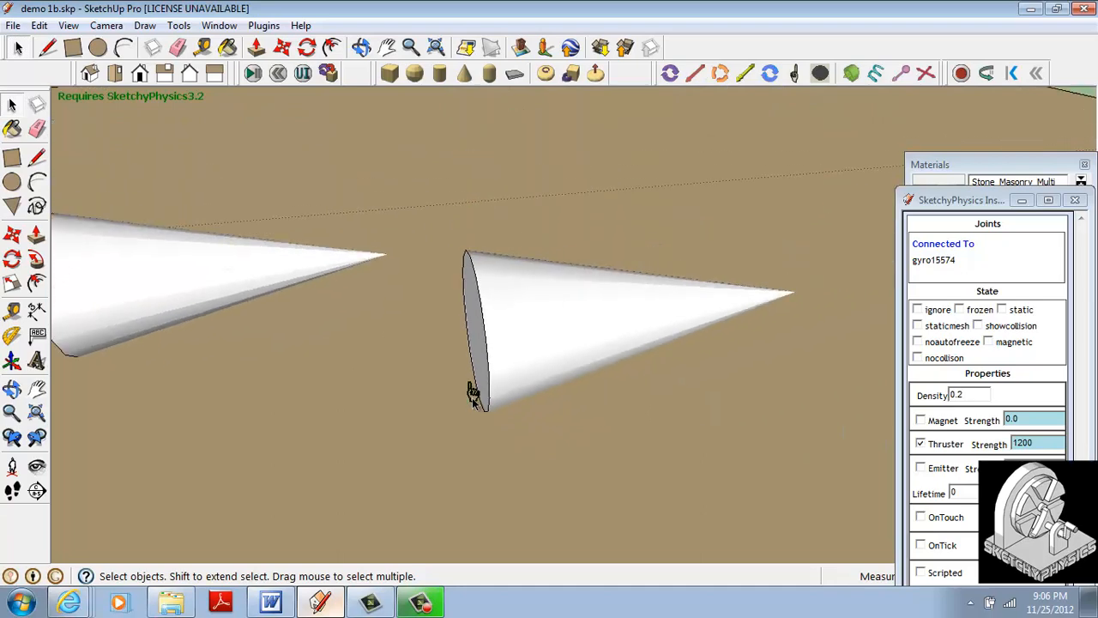
{"action": "mouse_move", "coordinate": [506, 421]}
{"action": "middle_mouse_down"}
{"action": "mouse_move", "coordinate": [489, 417]}
{"action": "mouse_move", "coordinate": [489, 358]}
{"action": "mouse_move", "coordinate": [467, 299]}
{"action": "mouse_move", "coordinate": [448, 297]}
{"action": "middle_mouse_up"}
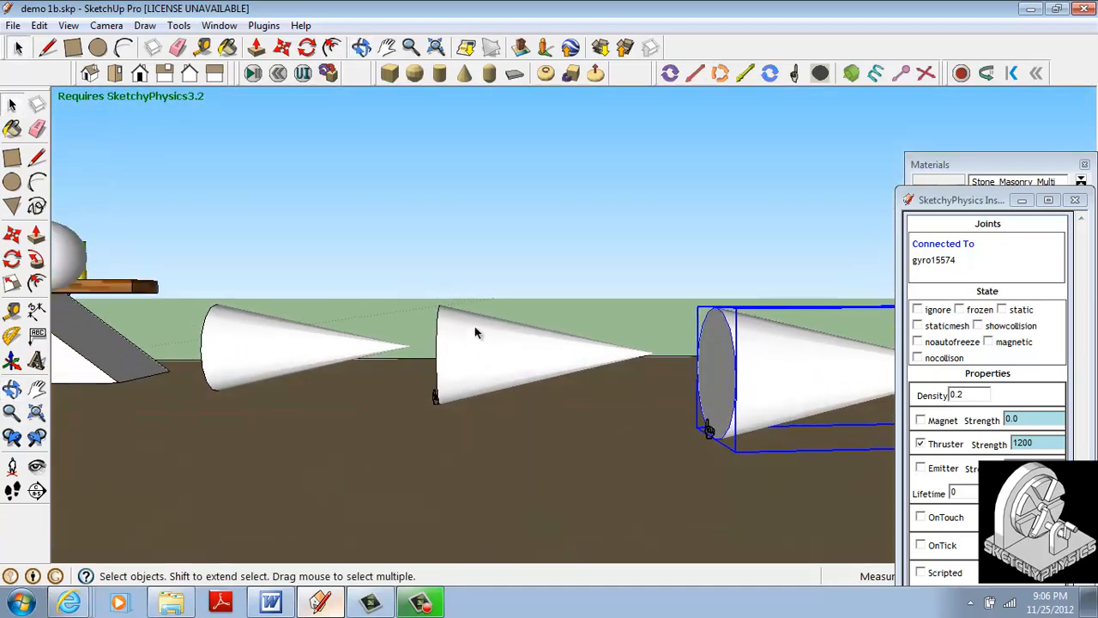
- Inspect the fixed joint at the base of the stone wall and its breaking force setting
{"action": "scroll", "coordinate": [684, 411], "scroll_direction": "down", "scroll_amount": 3}
{"action": "mouse_move", "coordinate": [686, 416]}
{"action": "middle_mouse_down"}
{"action": "mouse_move", "coordinate": [478, 385]}
{"action": "mouse_move", "coordinate": [328, 397]}
{"action": "mouse_move", "coordinate": [535, 383]}
{"action": "mouse_move", "coordinate": [642, 436]}
{"action": "mouse_move", "coordinate": [652, 409]}
{"action": "middle_mouse_up"}
{"action": "scroll", "coordinate": [650, 406], "scroll_direction": "up", "scroll_amount": 3}
{"action": "scroll", "coordinate": [646, 384], "scroll_direction": "up", "scroll_amount": 4}
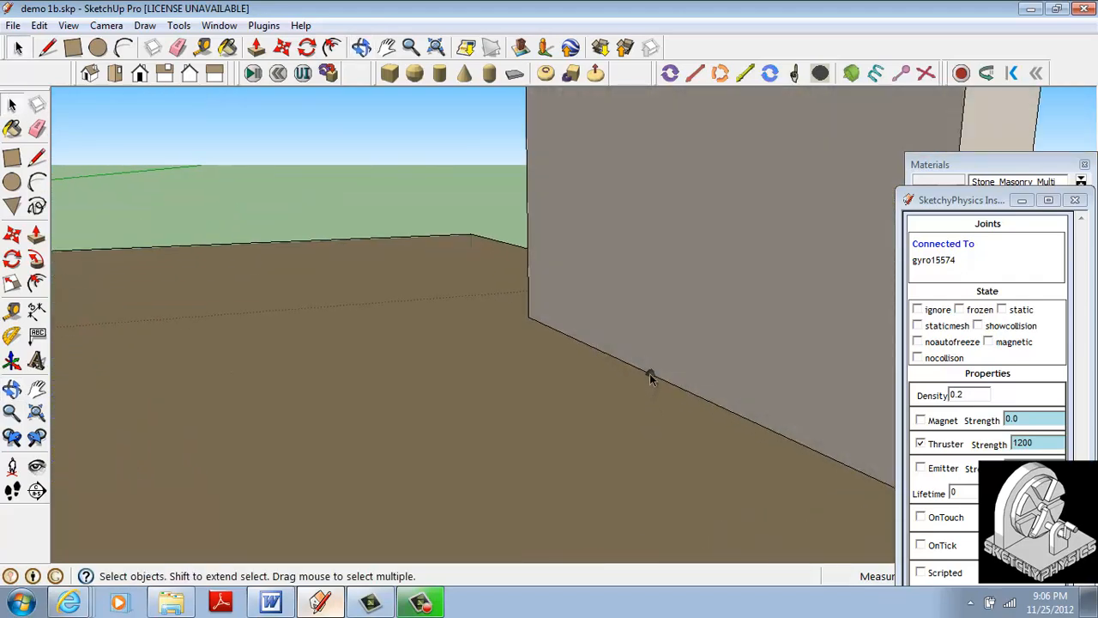
{"action": "left_click", "coordinate": [649, 373]}
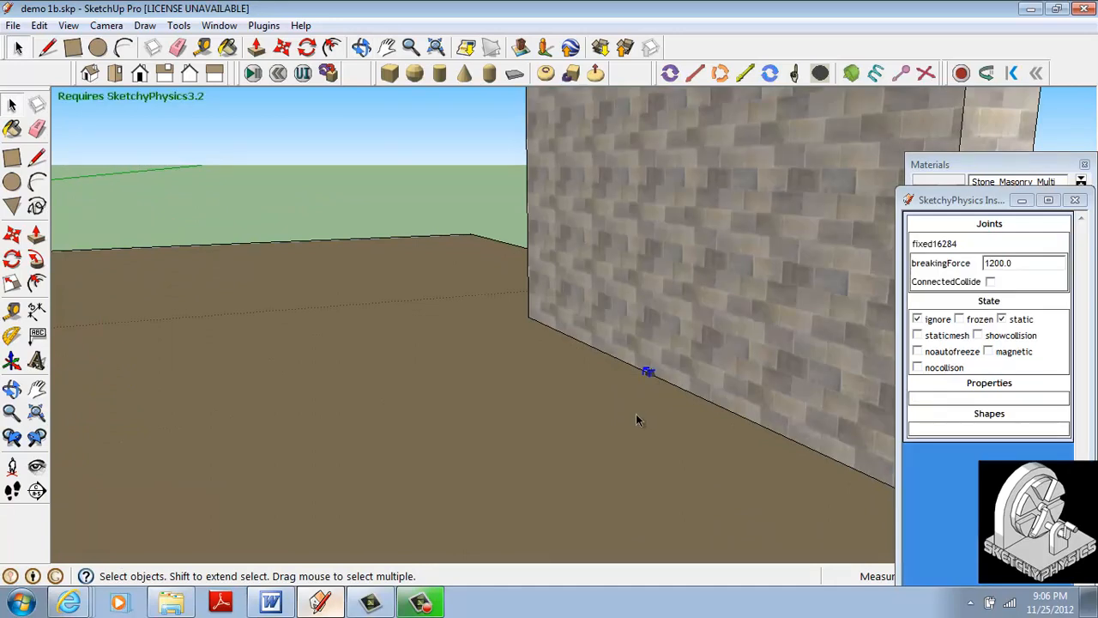
{"action": "left_click", "coordinate": [1029, 266]}
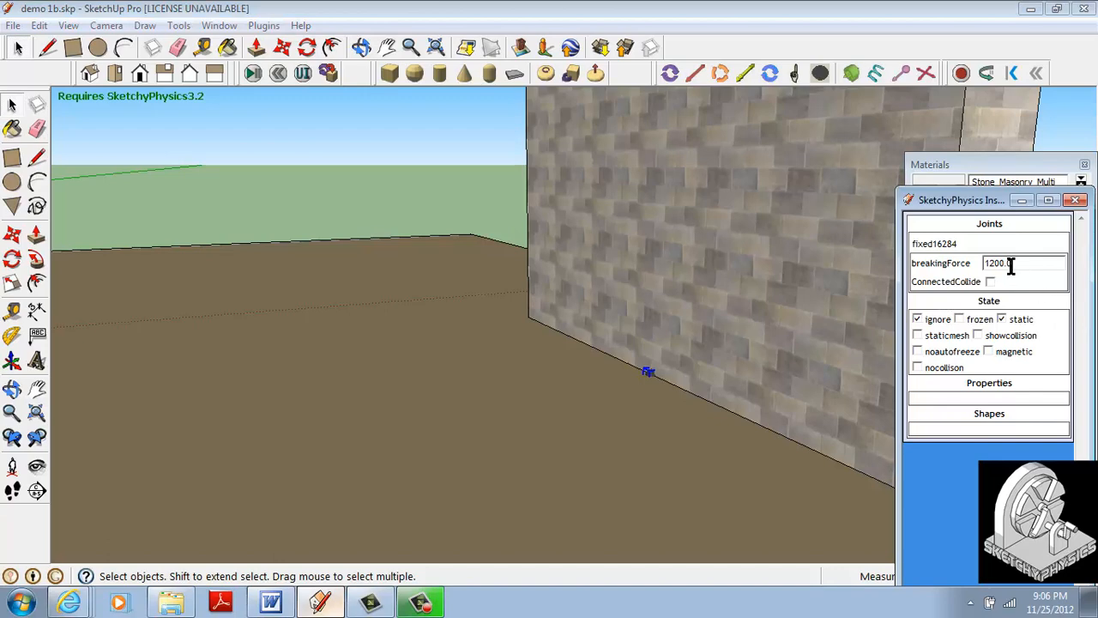
{"action": "left_click", "coordinate": [413, 311]}
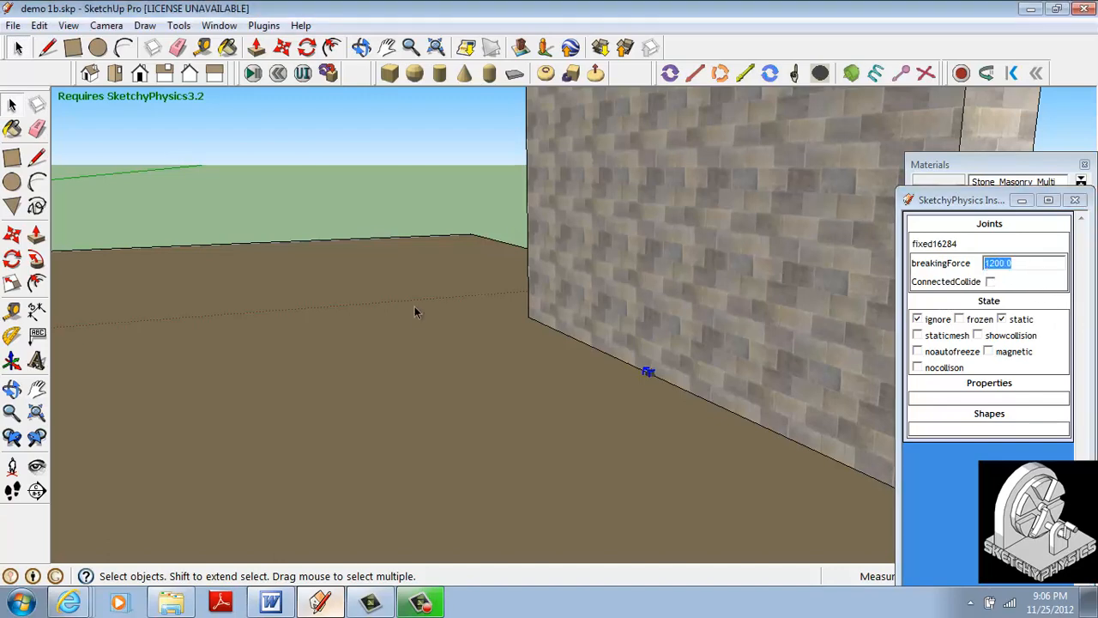
- Run the physics simulation with the cones and stone wall in view, then reset it
{"action": "middle_click_drag", "start_coordinate": [422, 313], "coordinate": [661, 314], "text": "shift"}
{"action": "scroll", "coordinate": [466, 346], "scroll_direction": "down", "scroll_amount": 6}
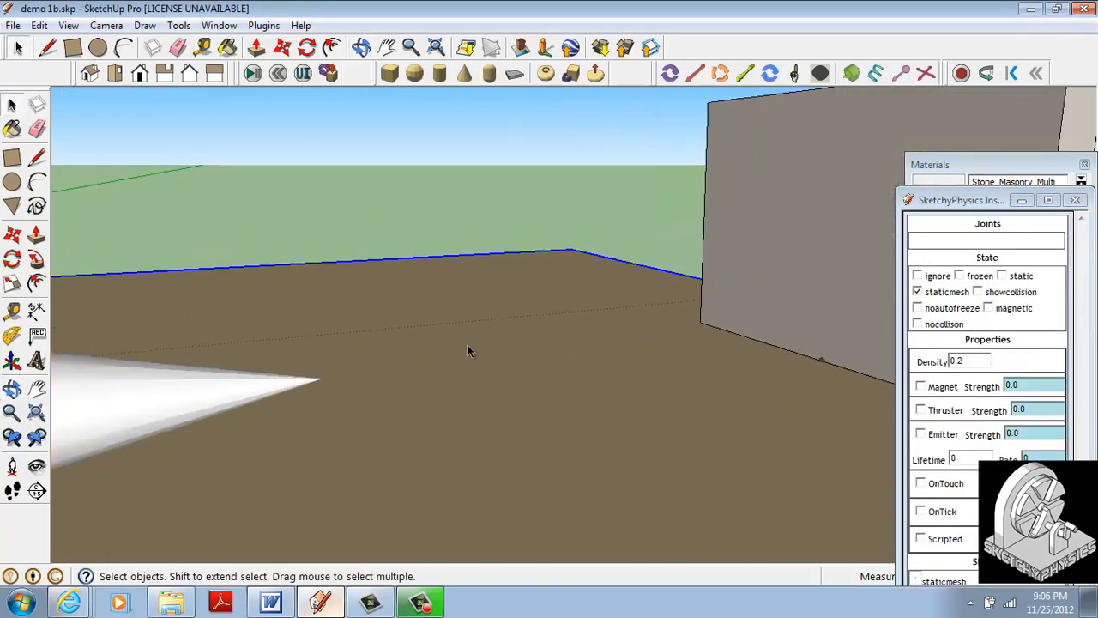
{"action": "middle_click_drag", "start_coordinate": [400, 328], "coordinate": [448, 328], "text": "shift"}
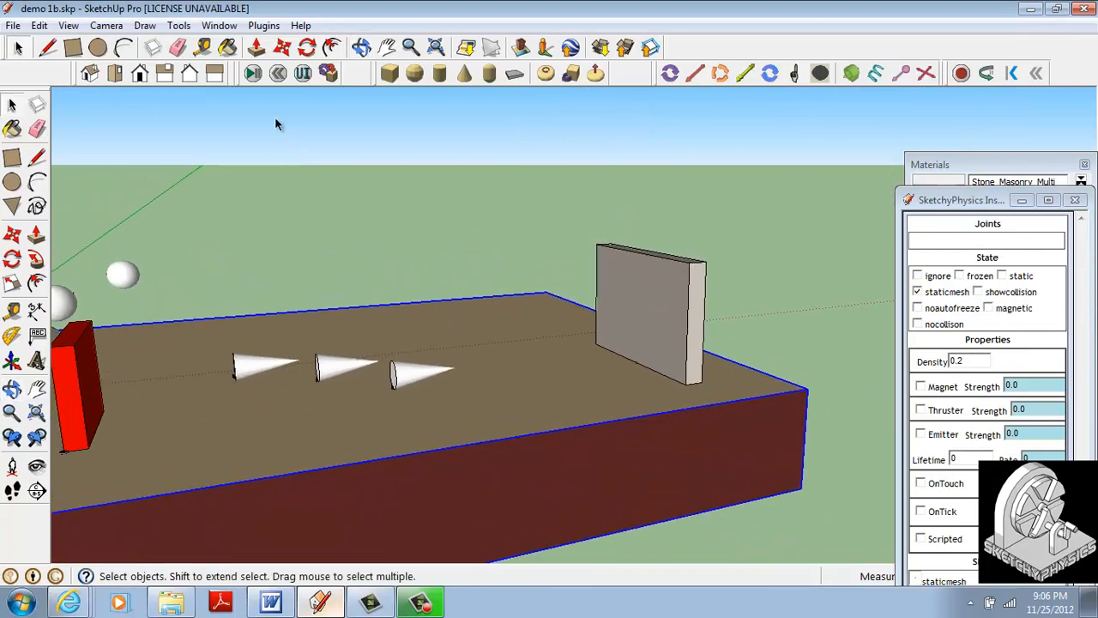
{"action": "left_click", "coordinate": [253, 73]}
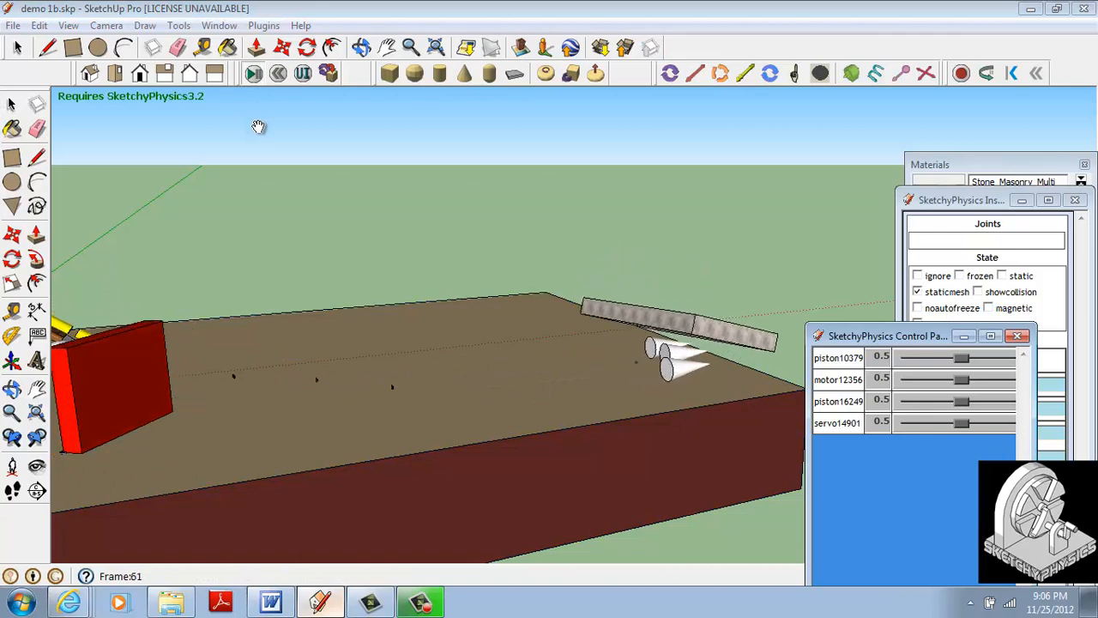
{"action": "left_click", "coordinate": [283, 77]}
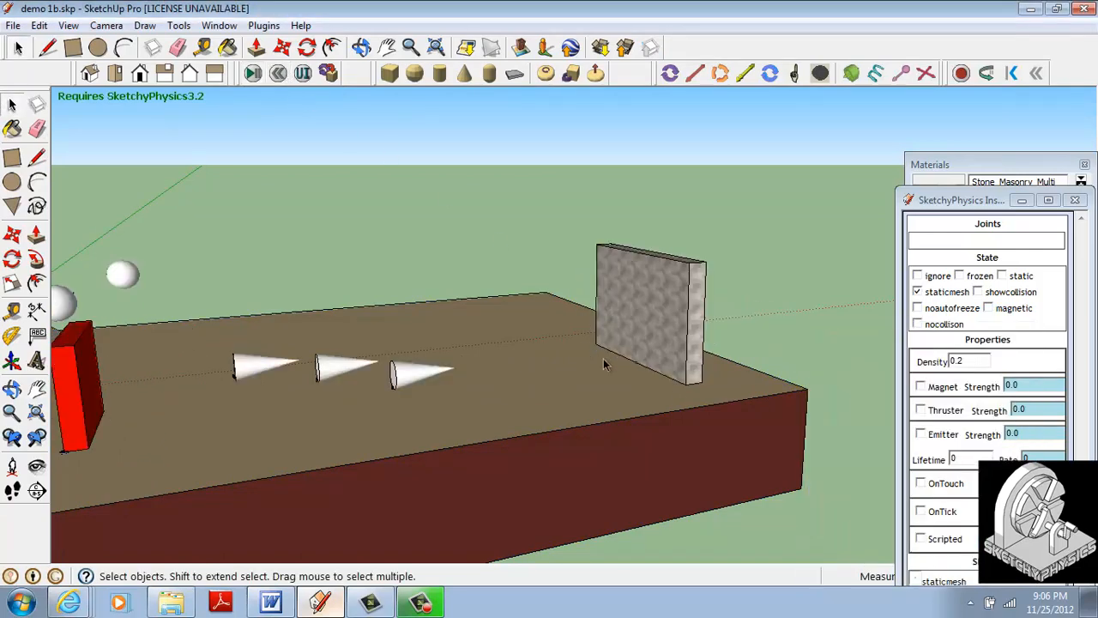
- Set the breaking force of the stone wall's fixed joint to 2500
{"action": "left_click", "coordinate": [639, 367]}
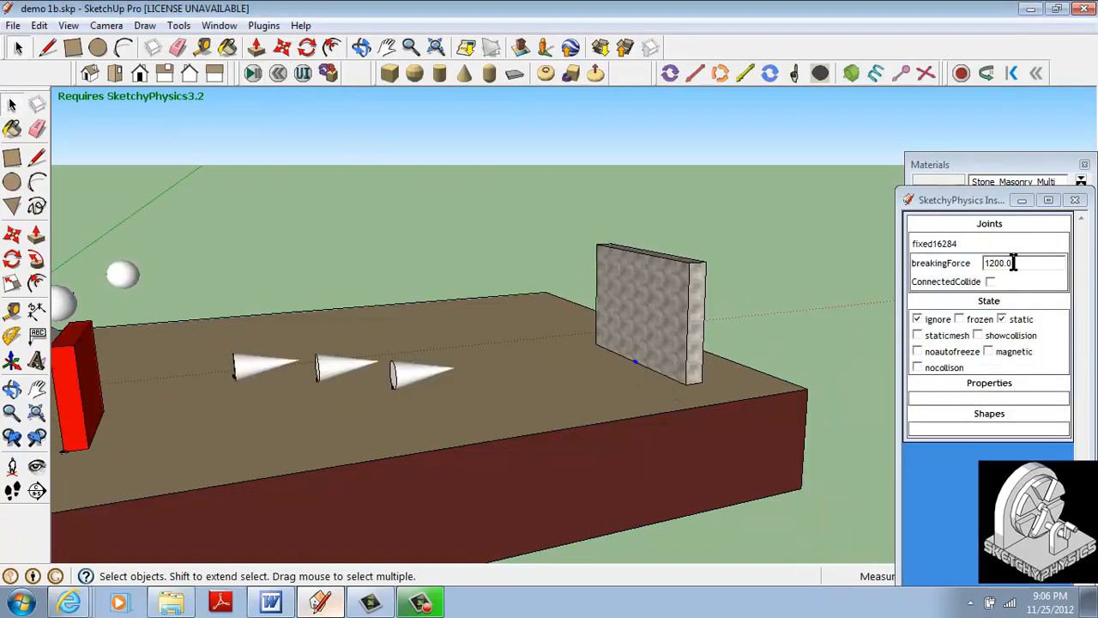
{"action": "left_click_drag", "start_coordinate": [1020, 263], "coordinate": [975, 266]}
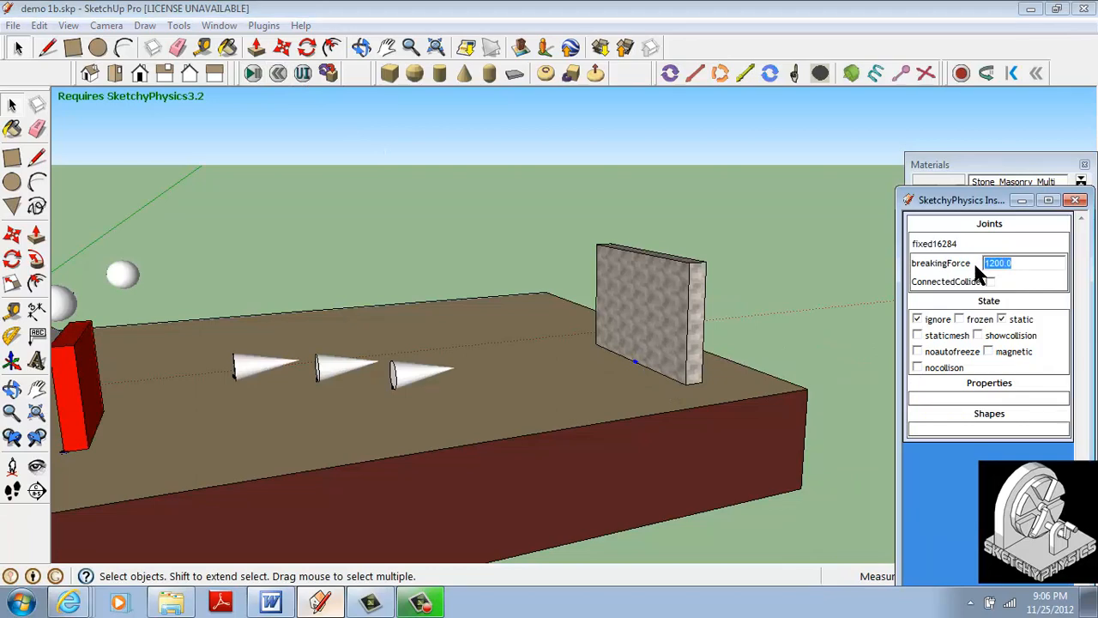
{"action": "type", "text": "2500"}
- Run the simulation twice with the changed joint, viewing the wall from two different angles and resetting after each run
{"action": "left_click", "coordinate": [253, 73]}
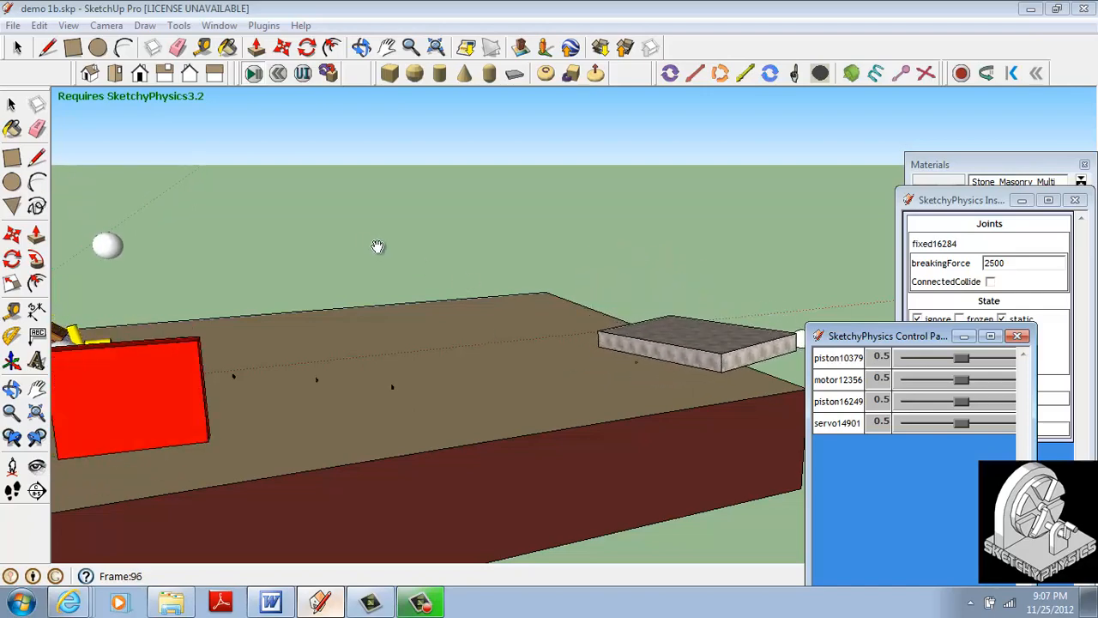
{"action": "left_click", "coordinate": [278, 73]}
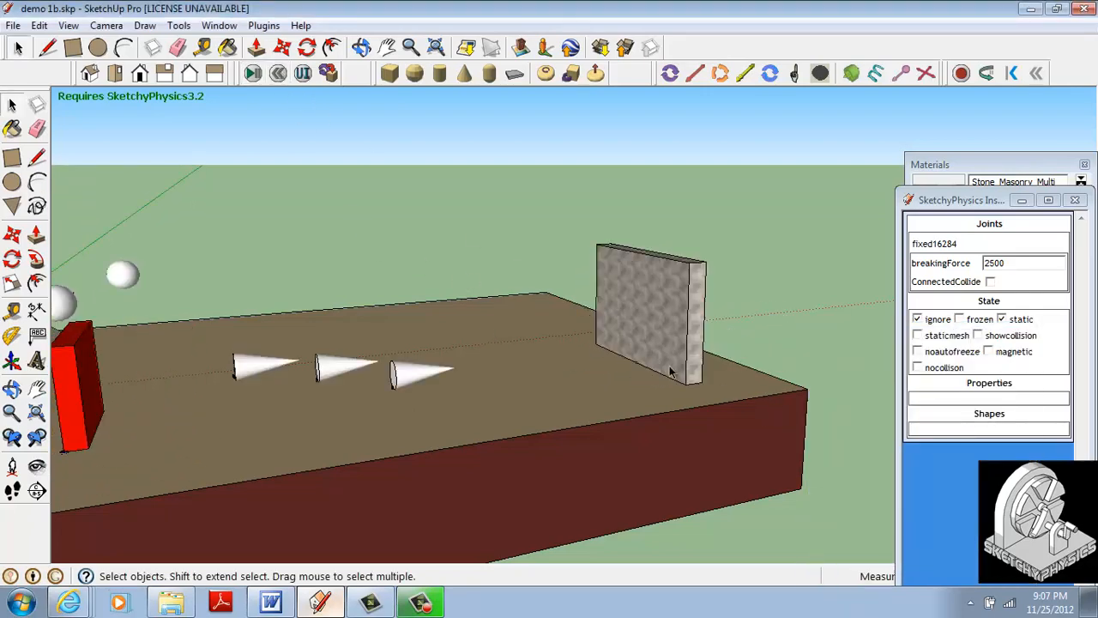
{"action": "middle_click_drag", "start_coordinate": [663, 369], "coordinate": [513, 371]}
{"action": "left_click", "coordinate": [253, 73]}
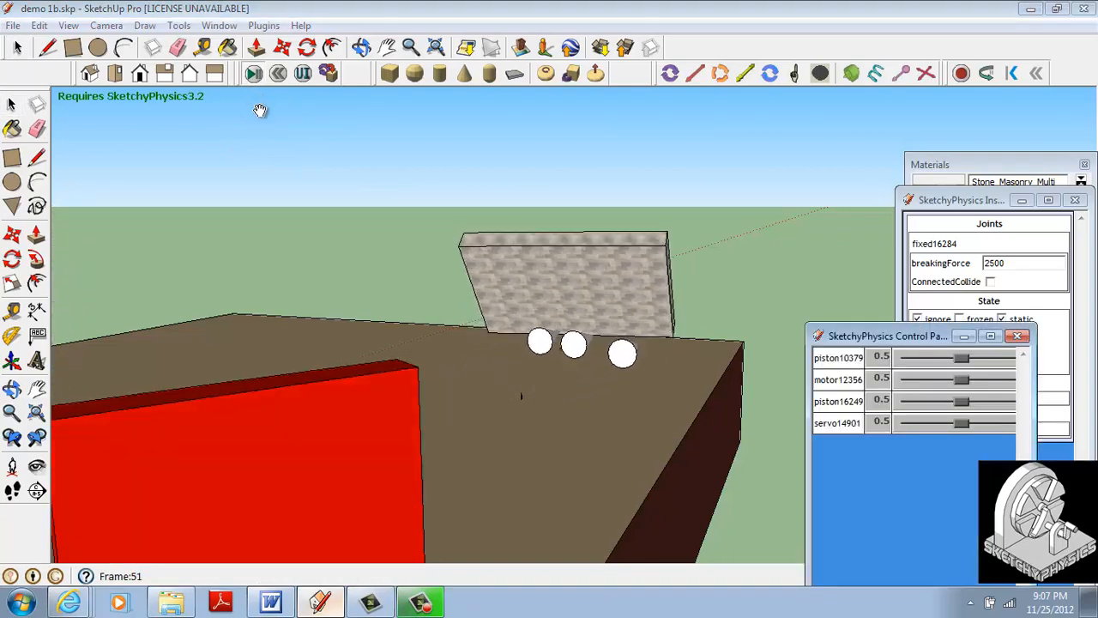
{"action": "left_click", "coordinate": [278, 73]}
- Delete the three cones and the stone wall together with their joints from the platform
{"action": "middle_click_drag", "start_coordinate": [480, 276], "coordinate": [387, 400]}
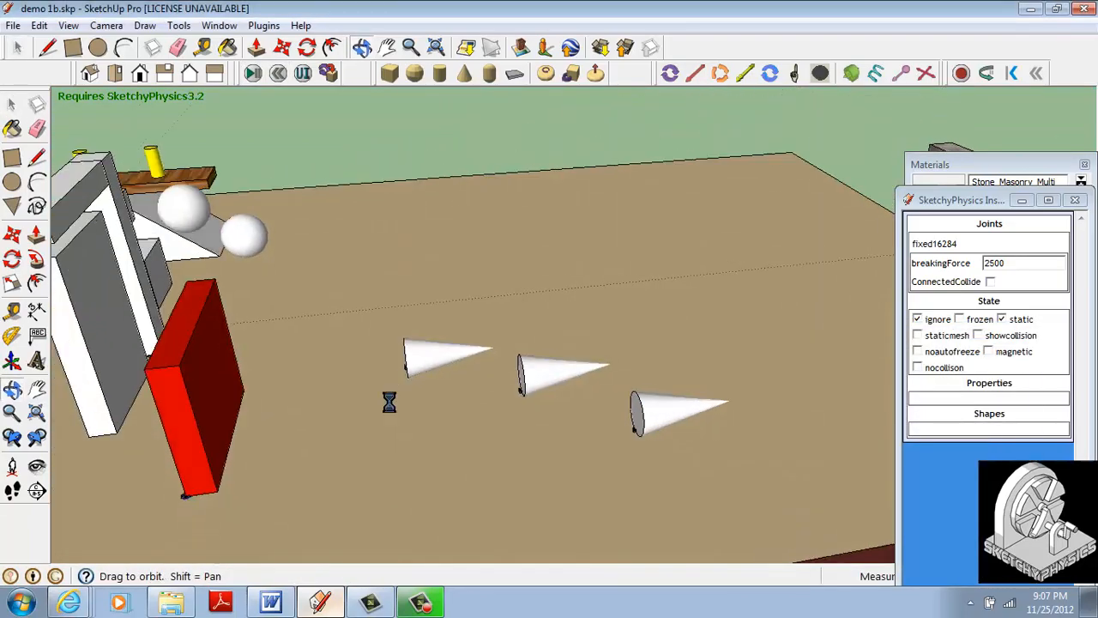
{"action": "middle_click_drag", "start_coordinate": [512, 419], "coordinate": [459, 384]}
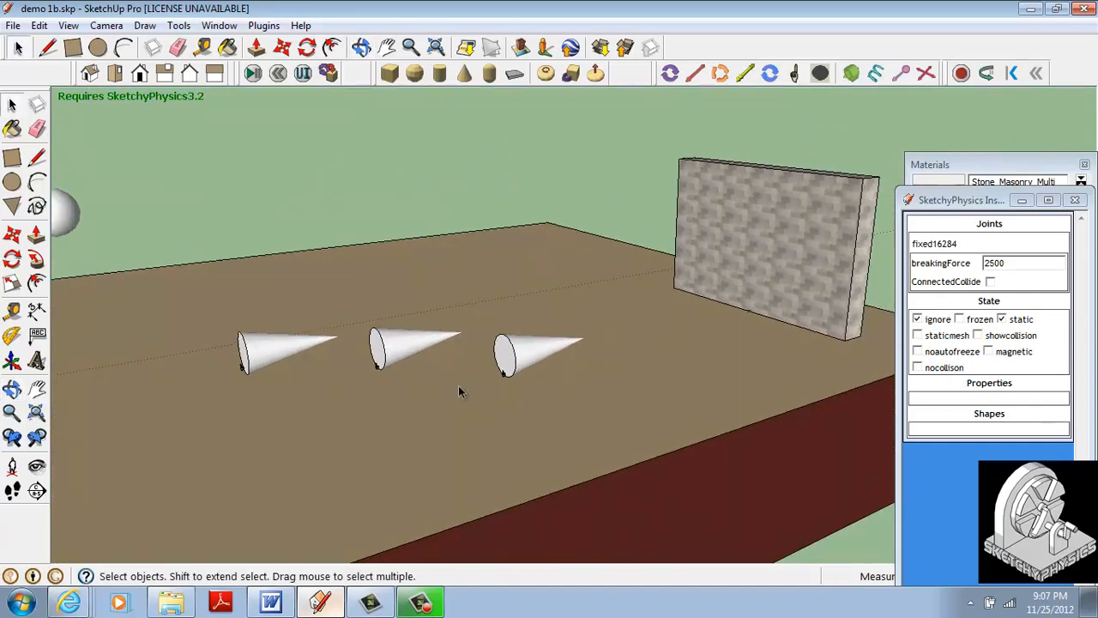
{"action": "scroll", "coordinate": [464, 404], "scroll_direction": "down", "scroll_amount": 3}
{"action": "middle_click_drag", "start_coordinate": [465, 406], "coordinate": [487, 408]}
{"action": "scroll", "coordinate": [485, 410], "scroll_direction": "down", "scroll_amount": 4}
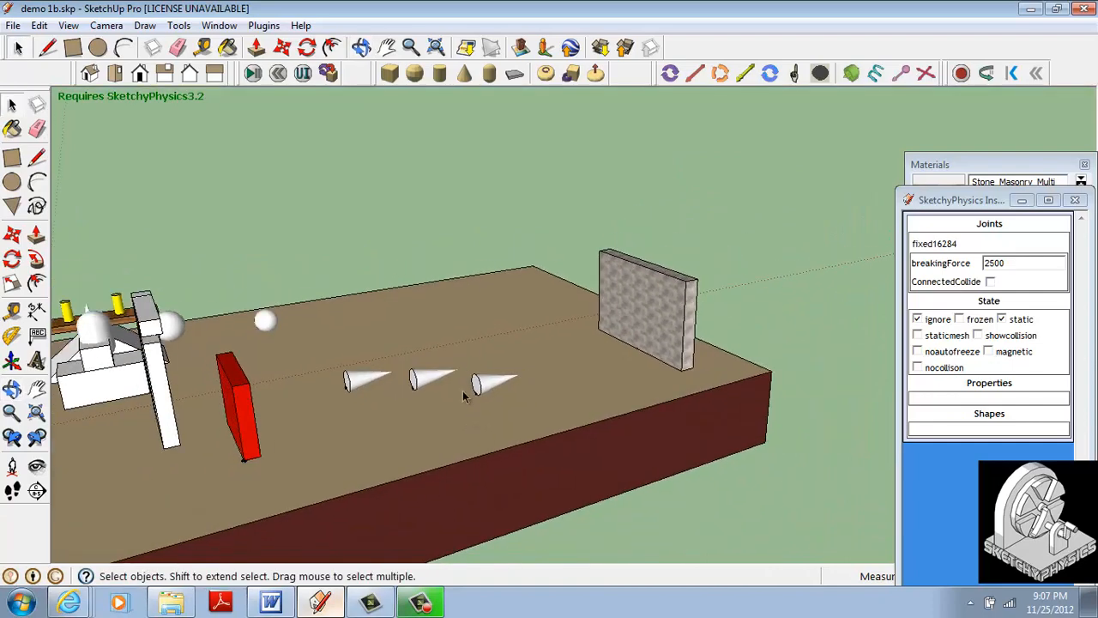
{"action": "left_click_drag", "start_coordinate": [759, 481], "coordinate": [748, 511]}
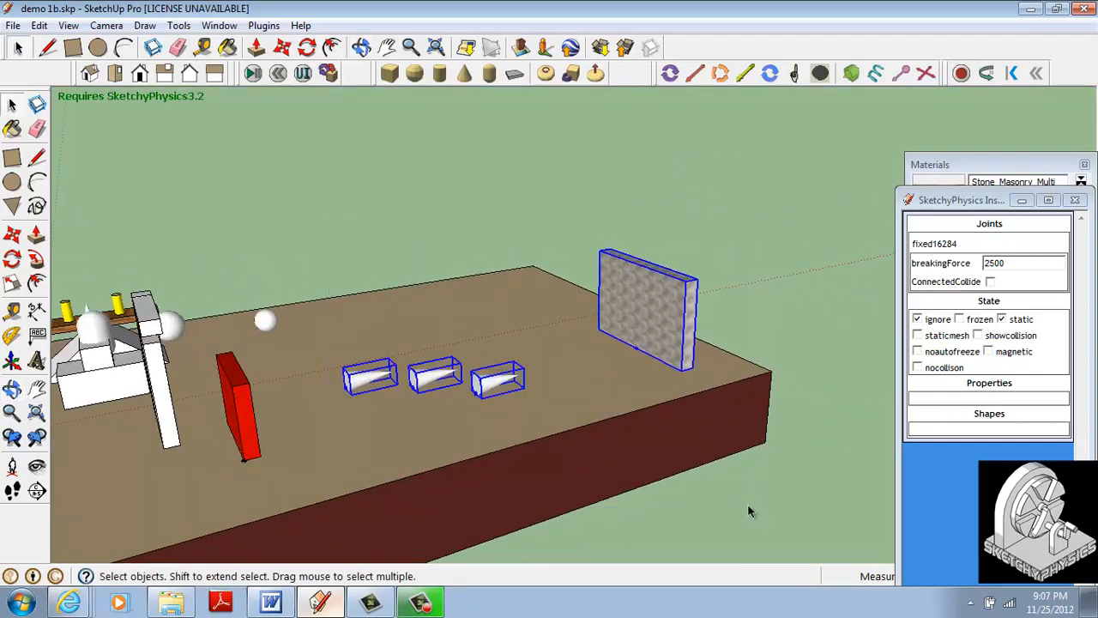
{"action": "key", "text": "Delete"}
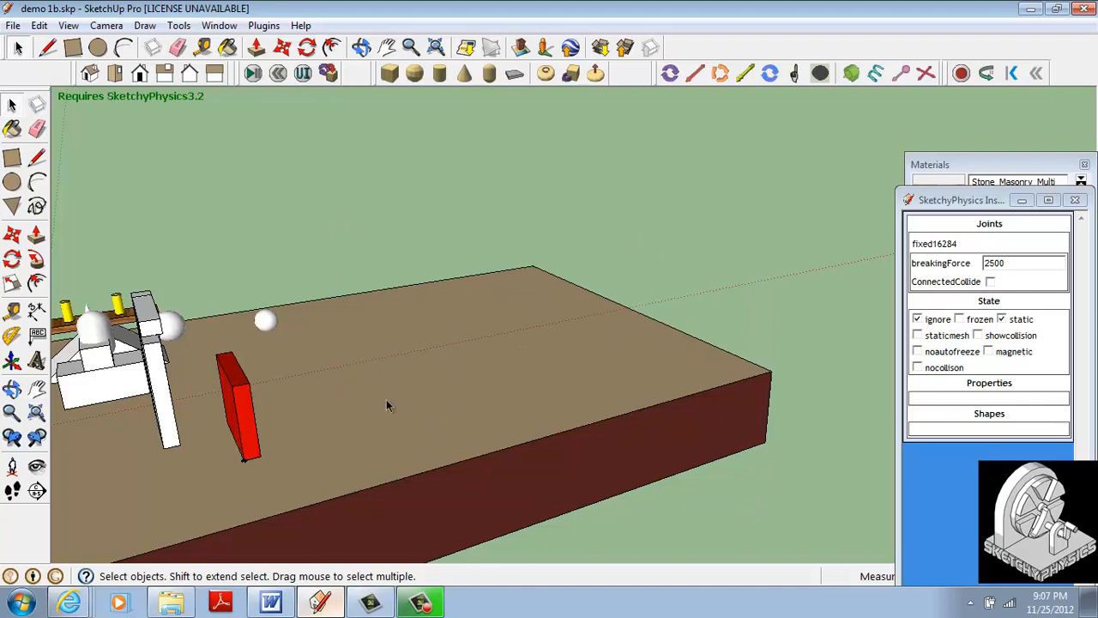
- Draw a new upright physics cone on the platform, beside the red block on its open side
{"action": "scroll", "coordinate": [408, 423], "scroll_direction": "up", "scroll_amount": 2}
{"action": "left_click", "coordinate": [465, 82]}
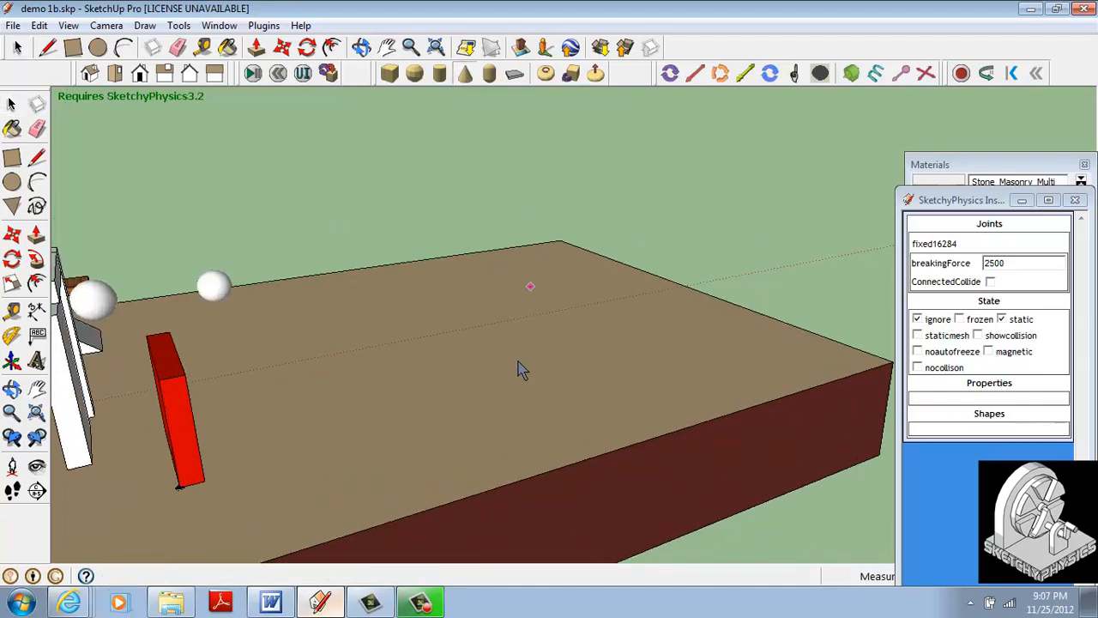
{"action": "left_click", "coordinate": [375, 418]}
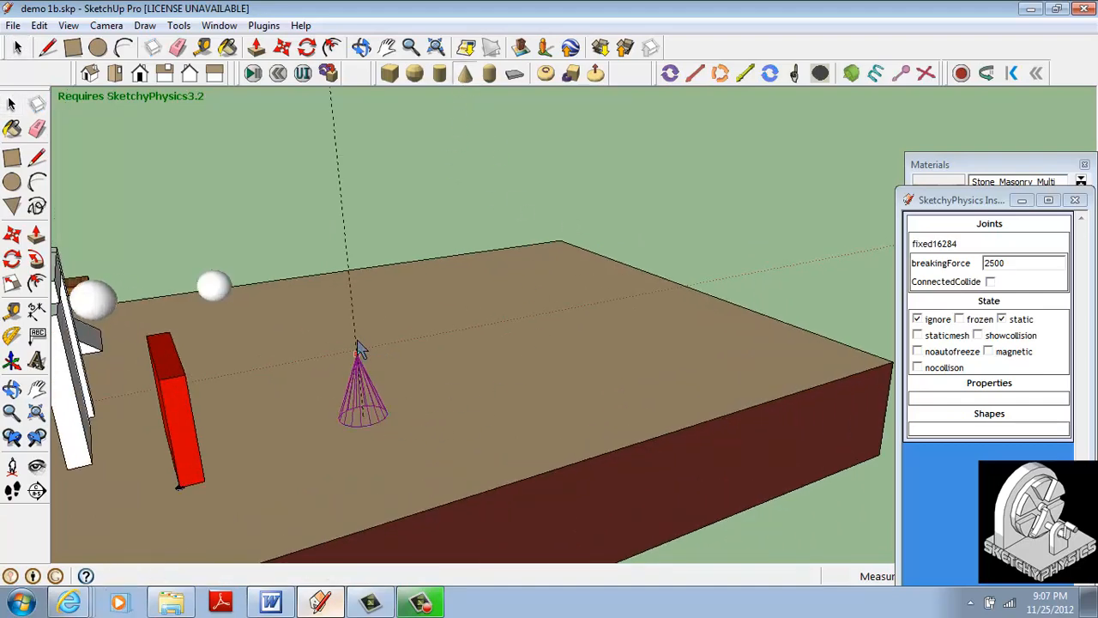
{"action": "left_click", "coordinate": [380, 375]}
- Rotate the new cone 90 degrees onto its side so its tip points away from the red block
{"action": "middle_click_drag", "start_coordinate": [371, 429], "coordinate": [391, 381]}
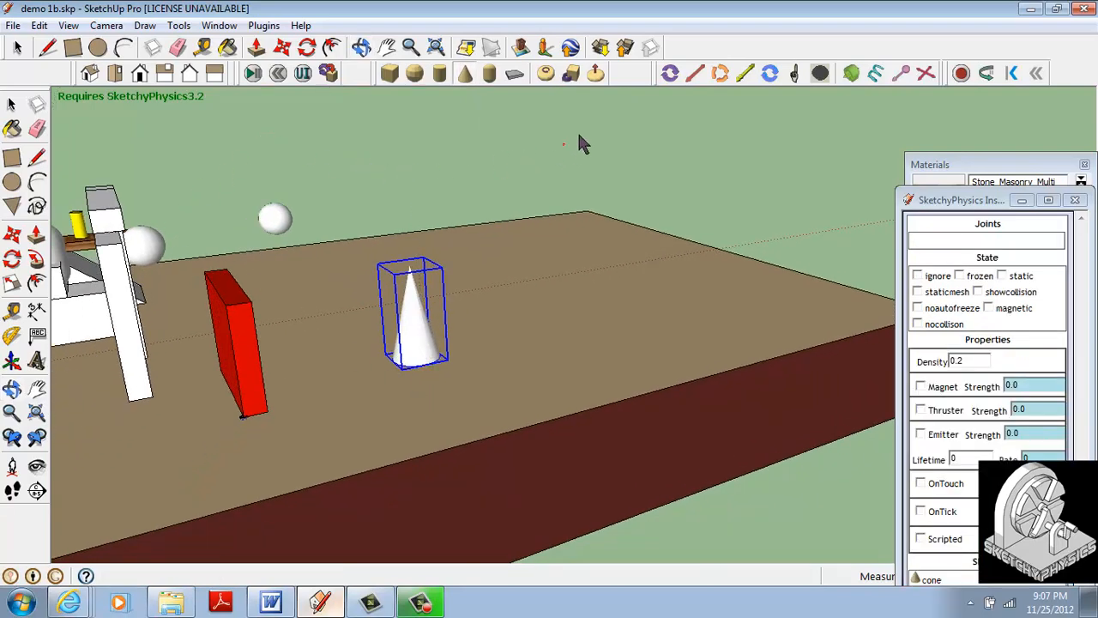
{"action": "left_click", "coordinate": [307, 48]}
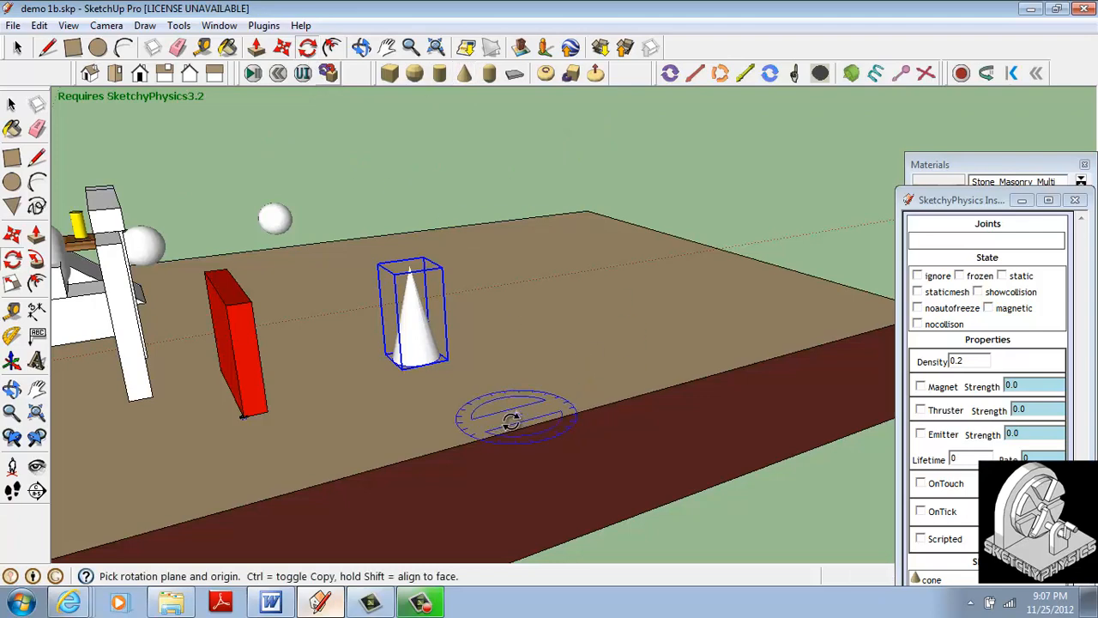
{"action": "left_click", "coordinate": [587, 409]}
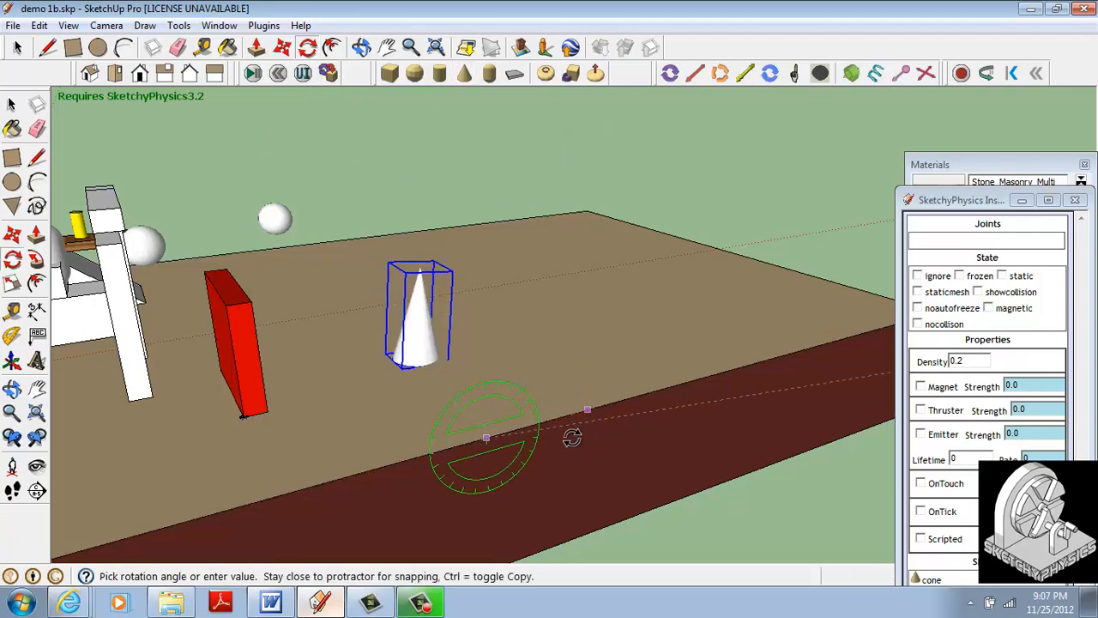
{"action": "left_click", "coordinate": [486, 502]}
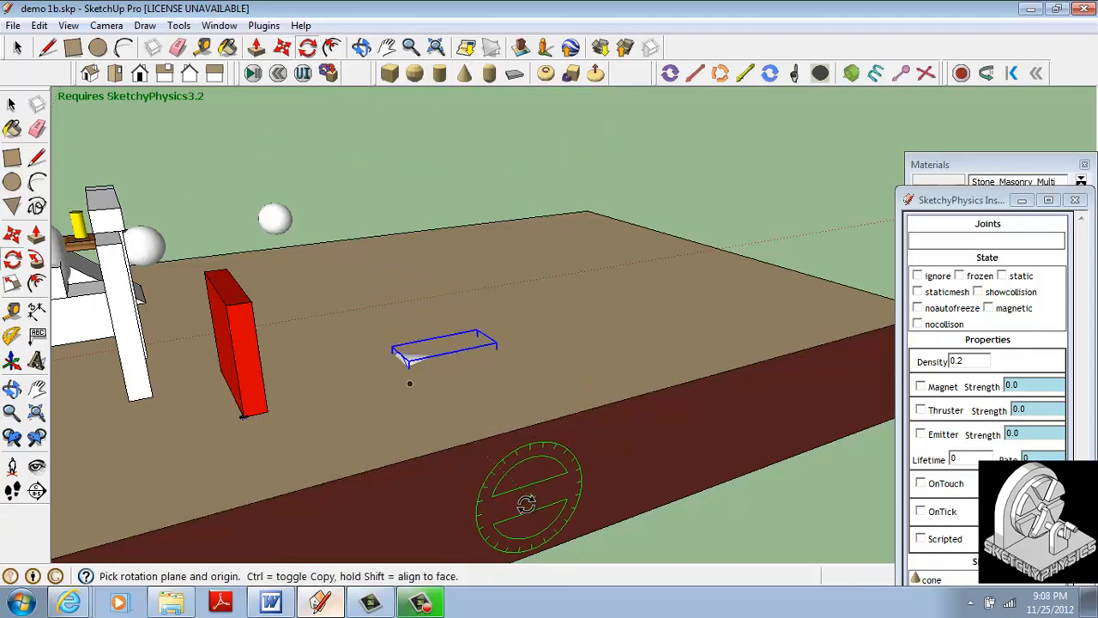
- Enable the Thruster property on the cone and set its strength to 1200
{"action": "key", "text": "m"}
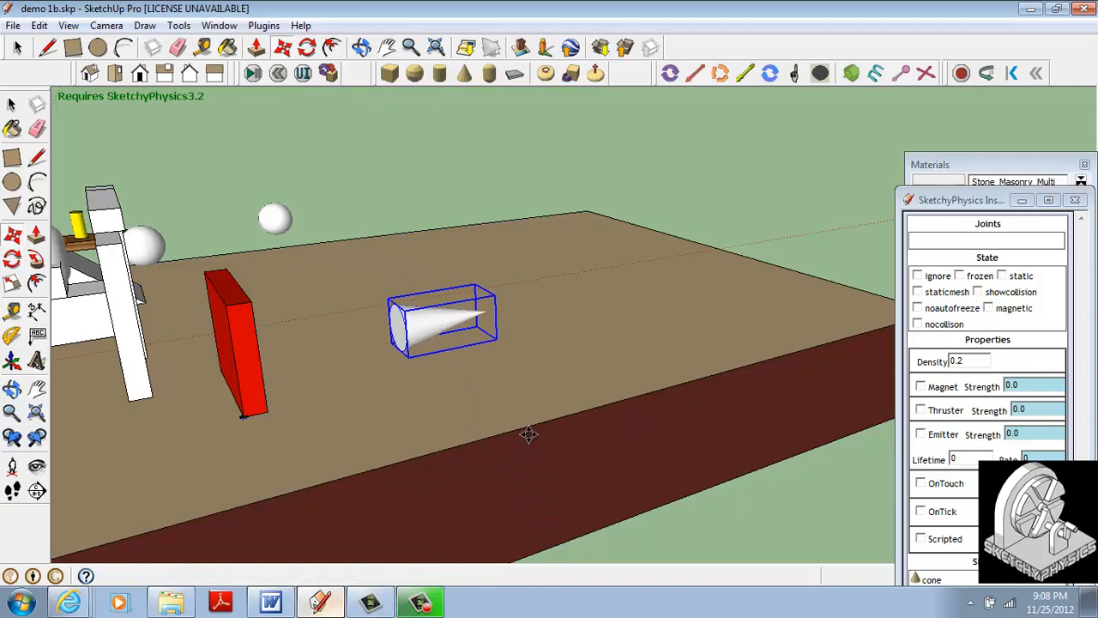
{"action": "middle_click_drag", "start_coordinate": [524, 434], "coordinate": [575, 368]}
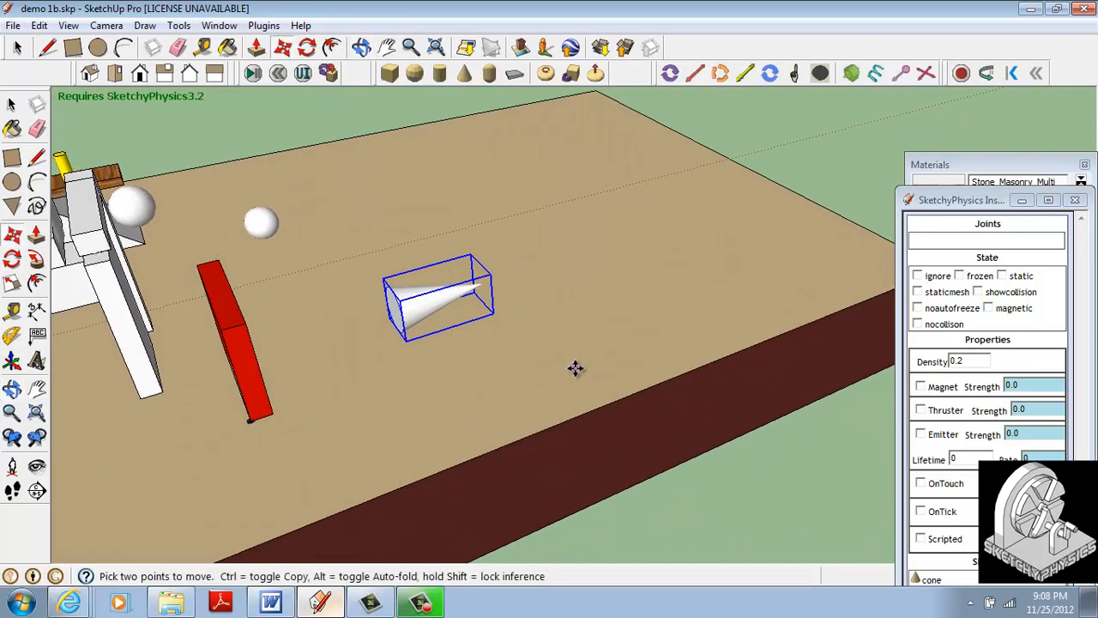
{"action": "left_click", "coordinate": [921, 410]}
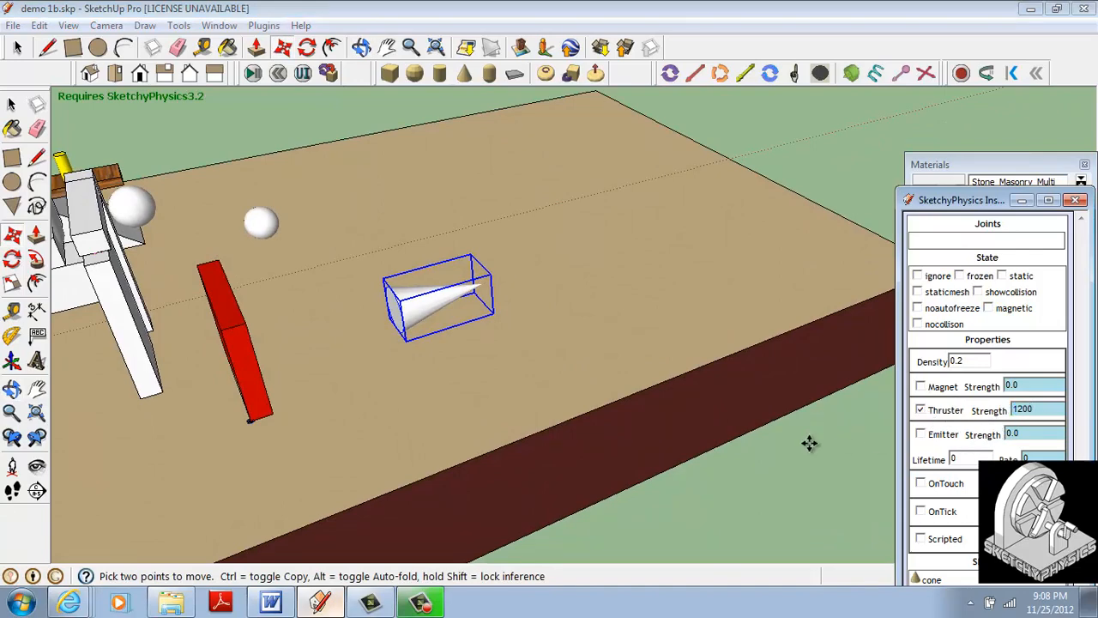
{"action": "middle_click_drag", "start_coordinate": [560, 343], "coordinate": [342, 121]}
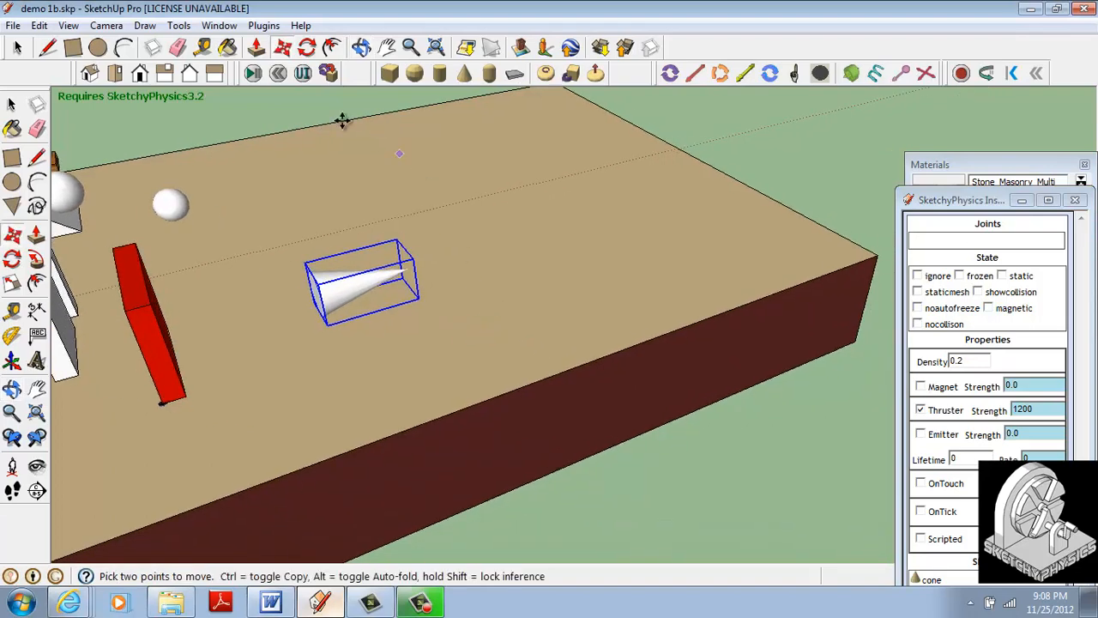
- Run the physics simulation to test the single thruster cone, and reset it
{"action": "left_click", "coordinate": [251, 84]}
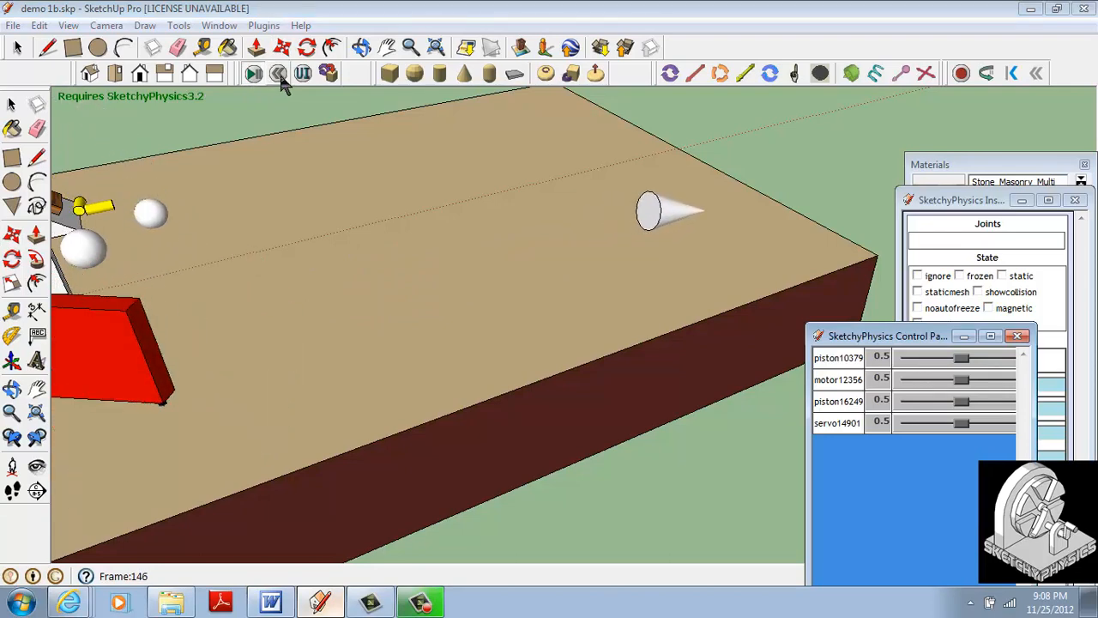
{"action": "left_click", "coordinate": [278, 74]}
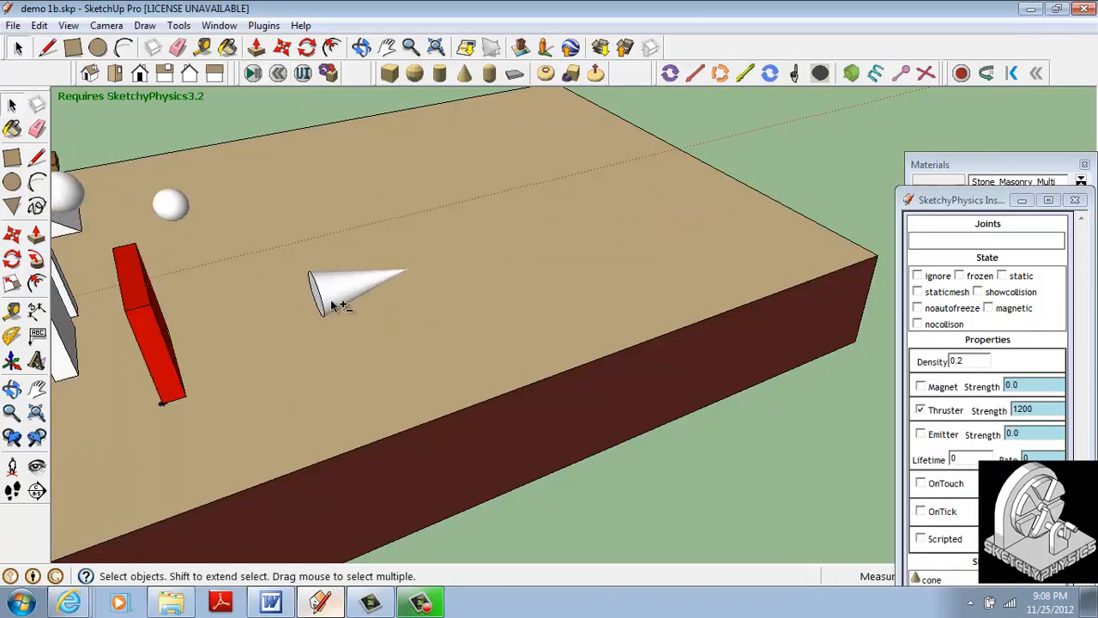
- Copy the thruster cone twice, placing the copies in a side-by-side row on the side nearer the platform's long edge
{"action": "middle_click_drag", "start_coordinate": [335, 304], "coordinate": [517, 400]}
{"action": "scroll", "coordinate": [347, 307], "scroll_direction": "up", "scroll_amount": 3}
{"action": "left_click", "coordinate": [364, 296]}
{"action": "scroll", "coordinate": [364, 296], "scroll_direction": "down", "scroll_amount": 3}
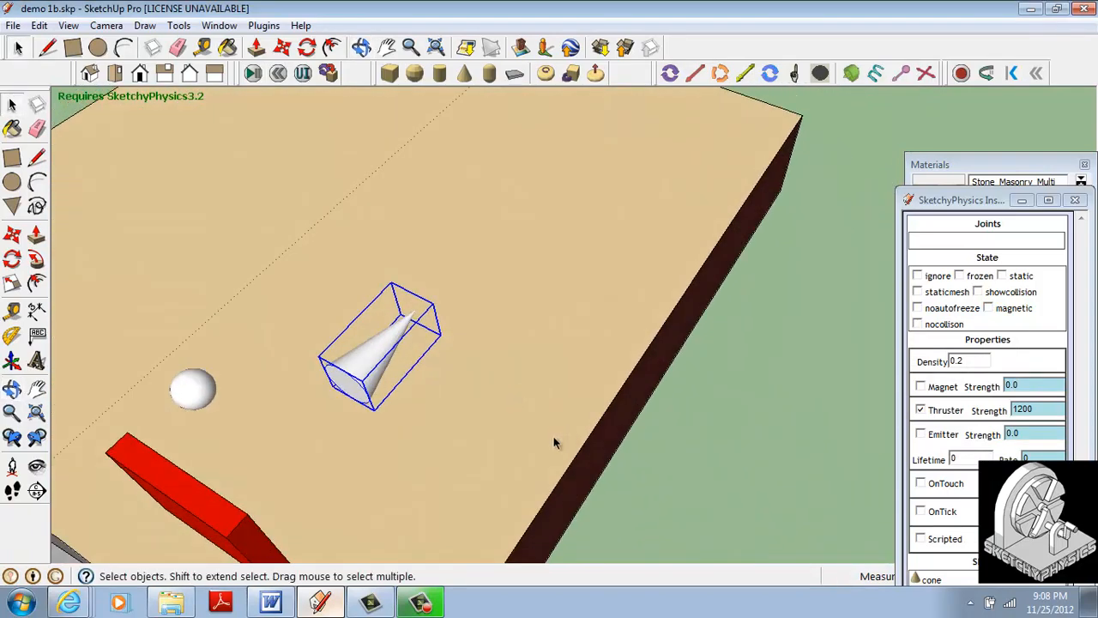
{"action": "left_click", "coordinate": [553, 442]}
{"action": "left_click", "coordinate": [363, 391]}
{"action": "key", "text": "m"}
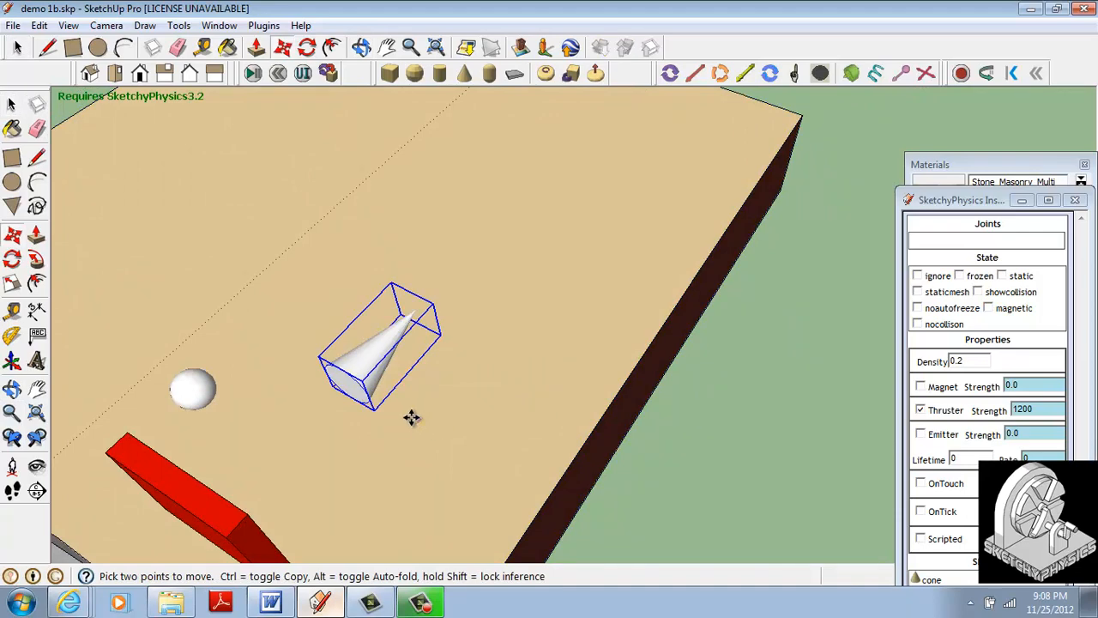
{"action": "left_click", "coordinate": [411, 417]}
{"action": "key", "text": "ctrl"}
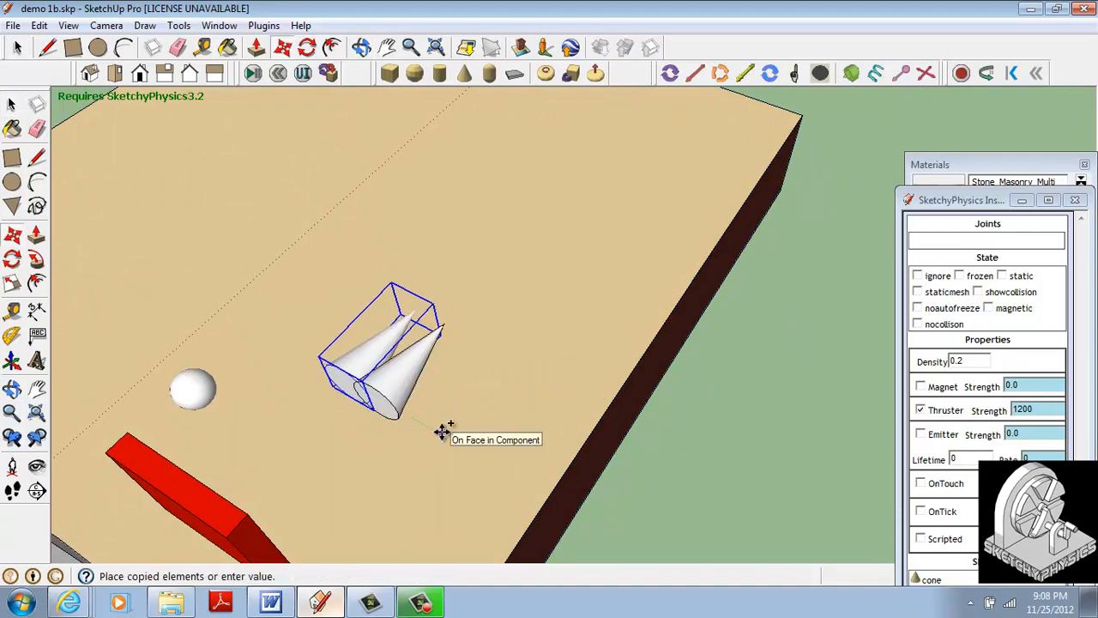
{"action": "left_click", "coordinate": [477, 440]}
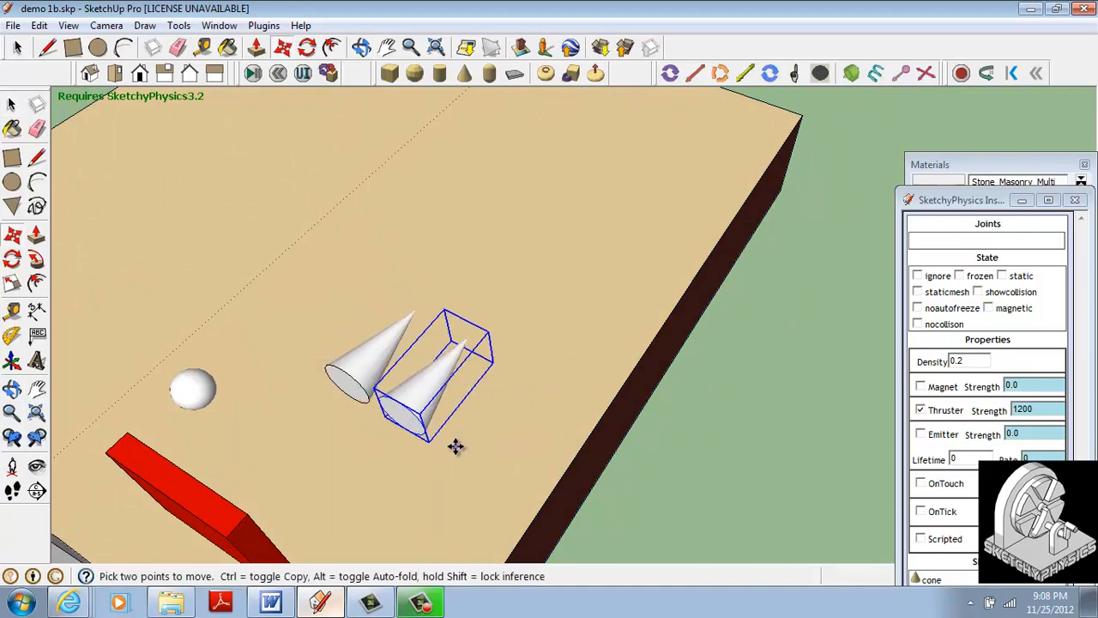
{"action": "key", "text": "ctrl"}
{"action": "left_click", "coordinate": [455, 445]}
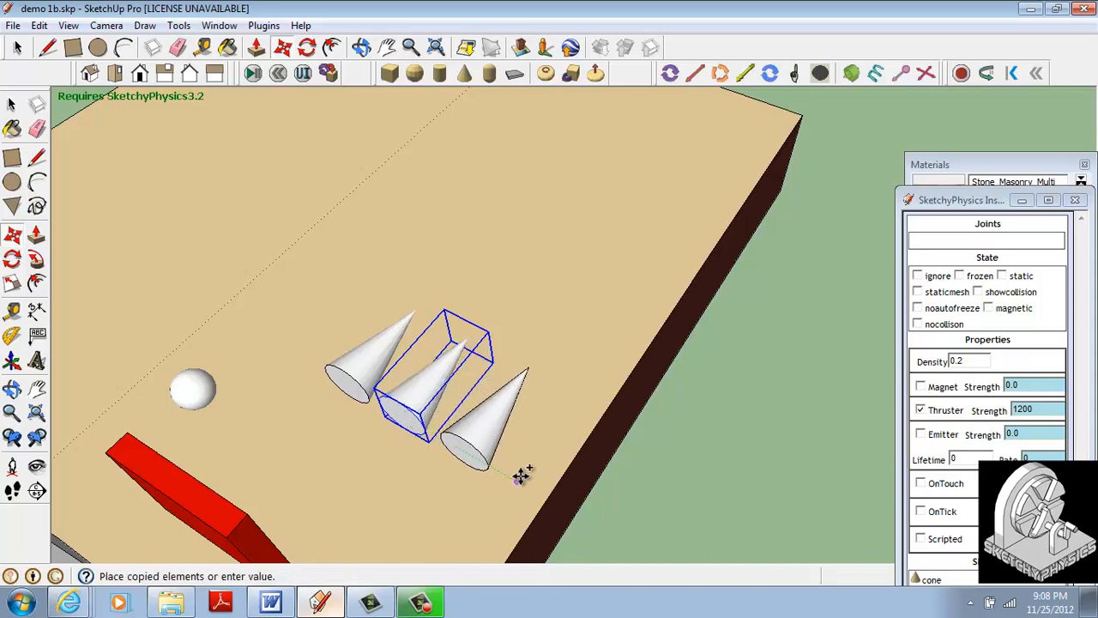
{"action": "left_click", "coordinate": [521, 477]}
- Move the two copied cones farther from the red block so the three cones form a staggered row
{"action": "left_click", "coordinate": [528, 471]}
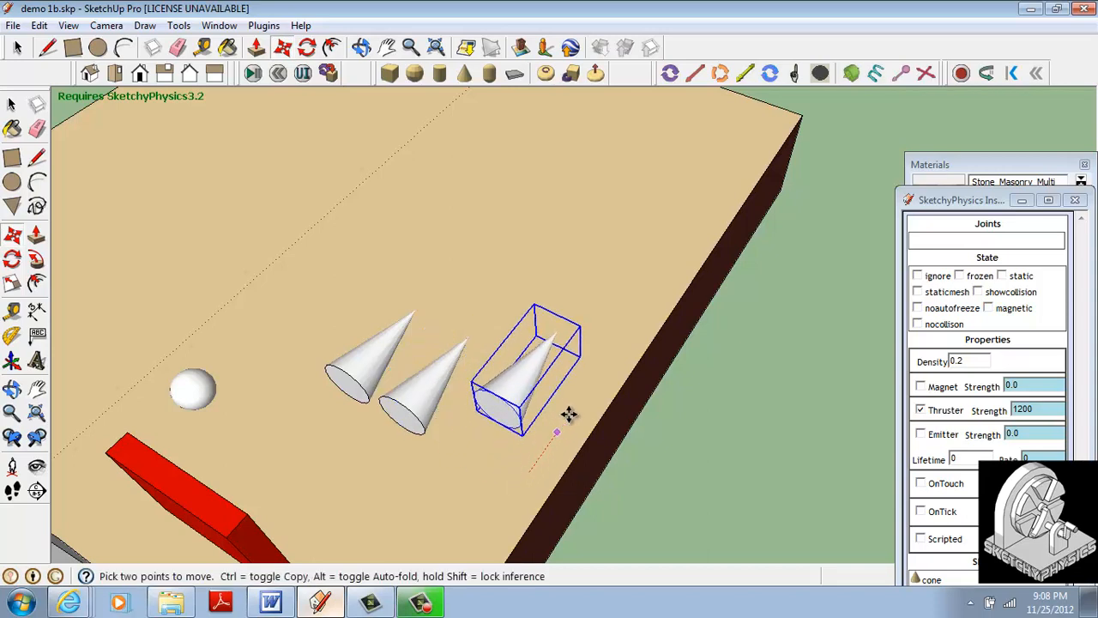
{"action": "left_click", "coordinate": [609, 357]}
{"action": "key", "text": "space"}
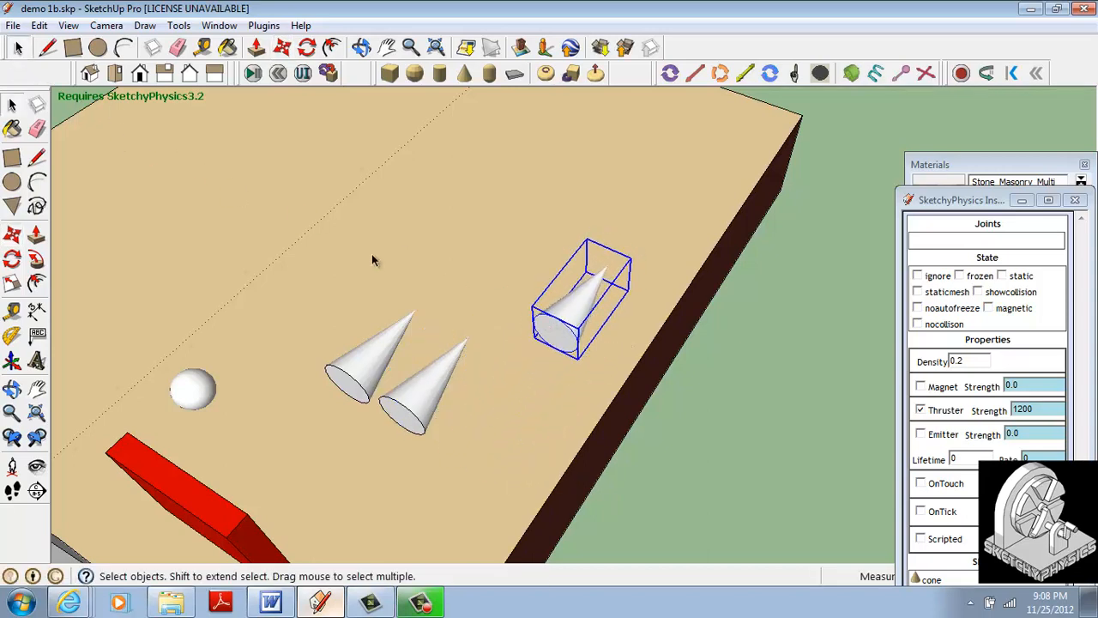
{"action": "left_click", "coordinate": [435, 406]}
{"action": "key", "text": "m"}
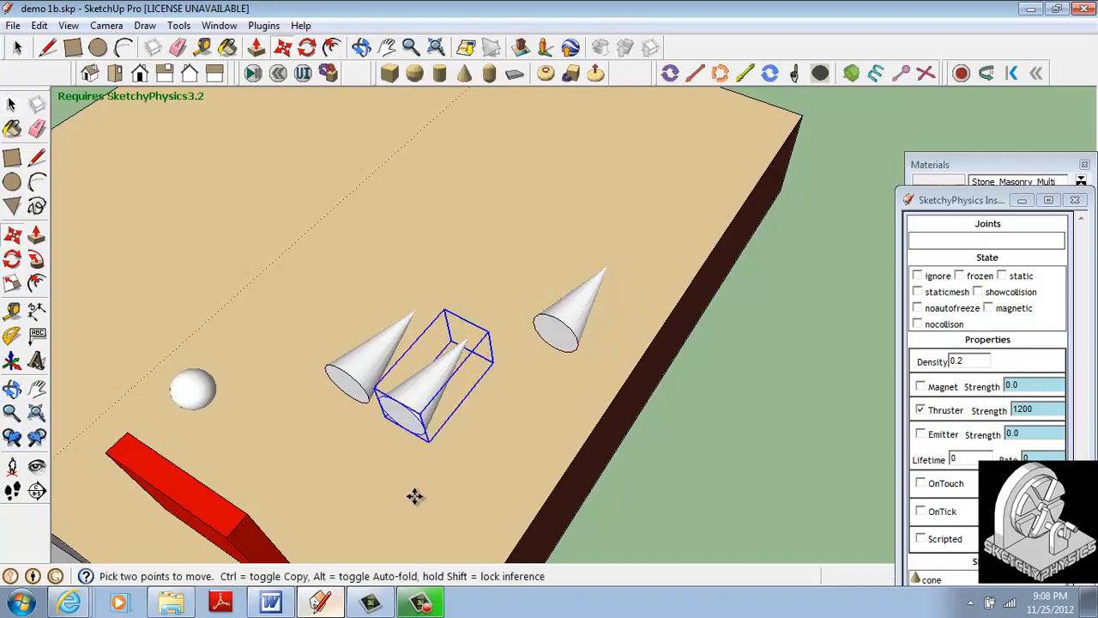
{"action": "left_click", "coordinate": [416, 495]}
{"action": "left_click", "coordinate": [463, 429]}
- Place an upright gyro joint at the base of the original cone and connect it to that cone
{"action": "key", "text": "o"}
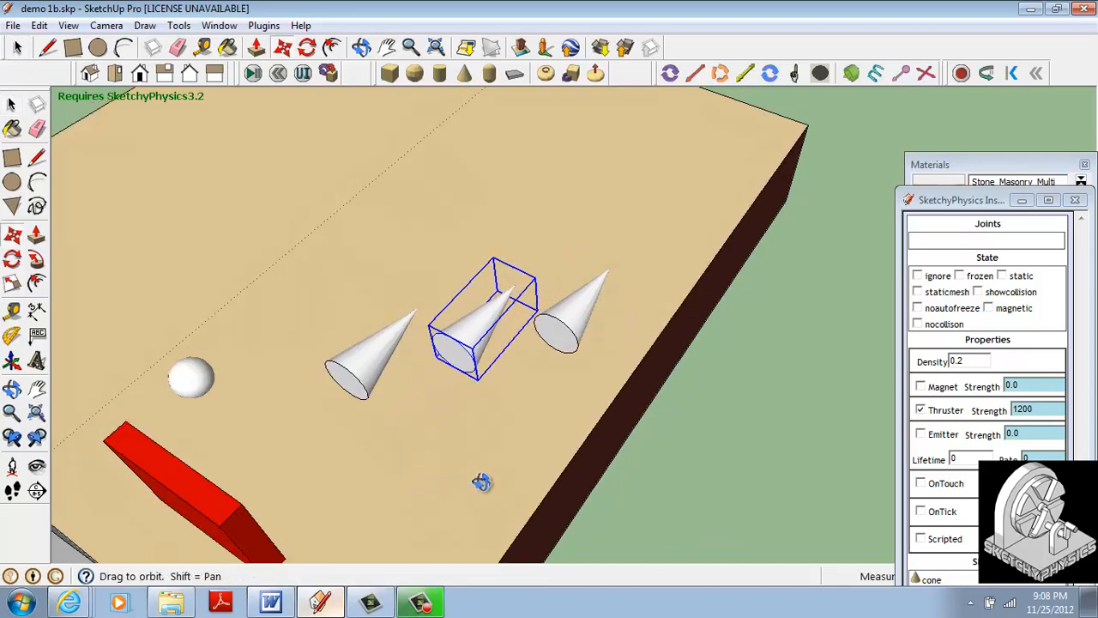
{"action": "left_click_drag", "start_coordinate": [481, 478], "coordinate": [444, 466]}
{"action": "key", "text": "m"}
{"action": "scroll", "coordinate": [436, 471], "scroll_direction": "up", "scroll_amount": 3}
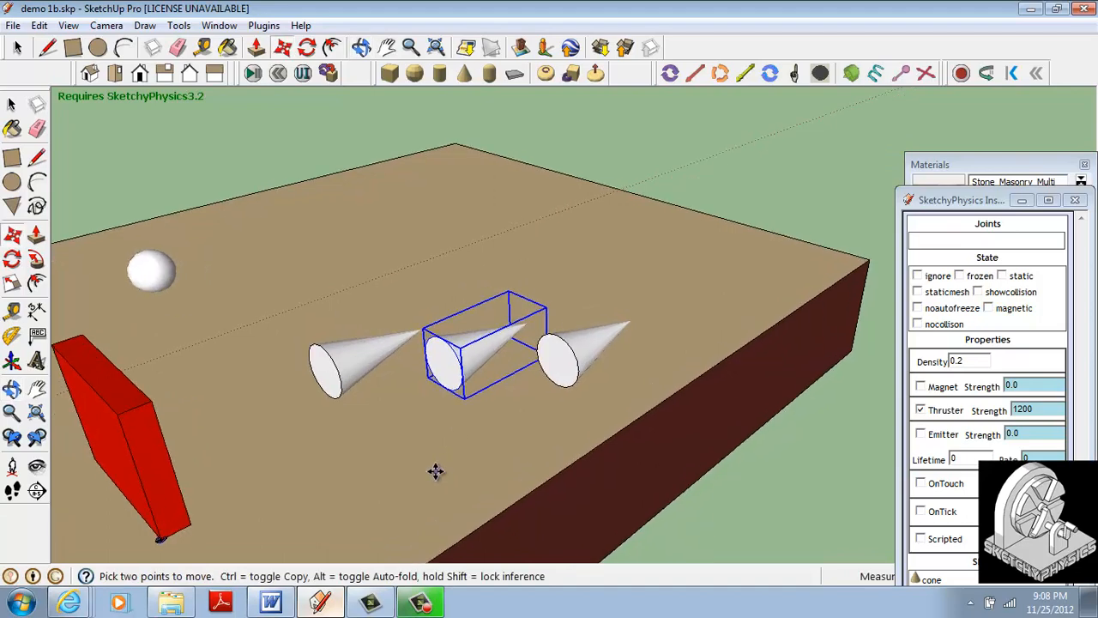
{"action": "scroll", "coordinate": [434, 437], "scroll_direction": "up", "scroll_amount": 2}
{"action": "key", "text": "o"}
{"action": "left_click_drag", "start_coordinate": [448, 404], "coordinate": [491, 415]}
{"action": "key", "text": "m"}
{"action": "middle_click_drag", "start_coordinate": [491, 460], "coordinate": [508, 433]}
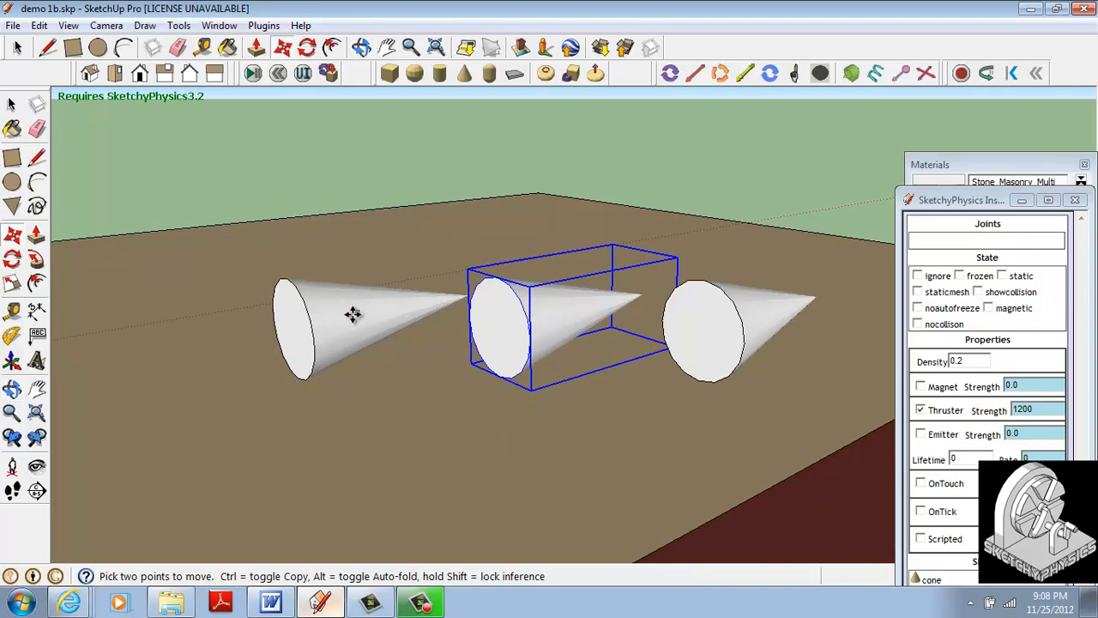
{"action": "left_click", "coordinate": [795, 79]}
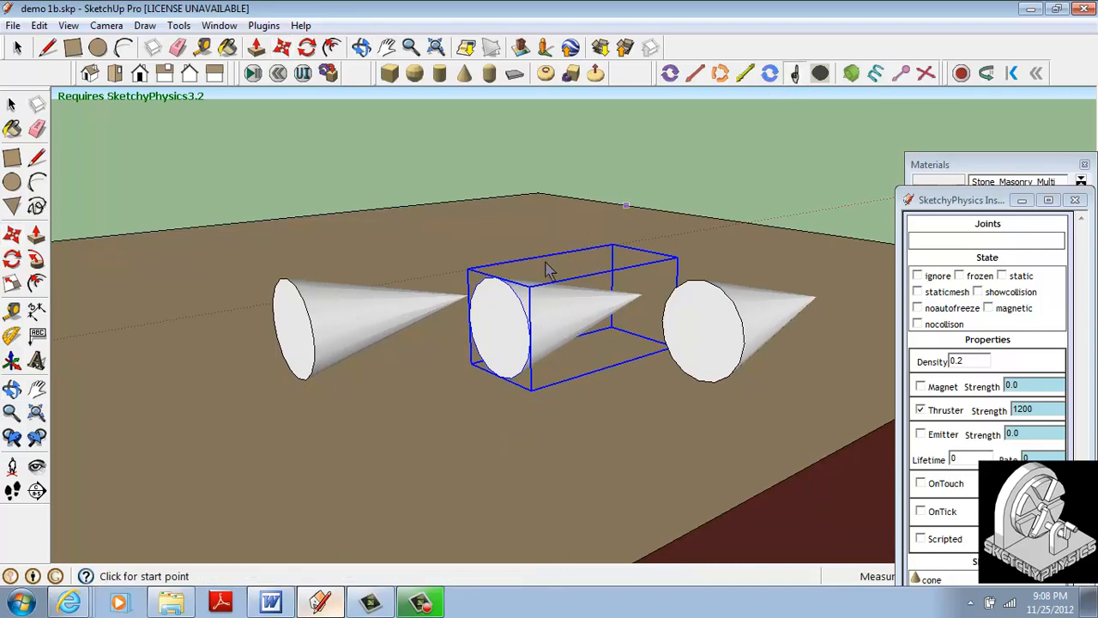
{"action": "left_click", "coordinate": [300, 391]}
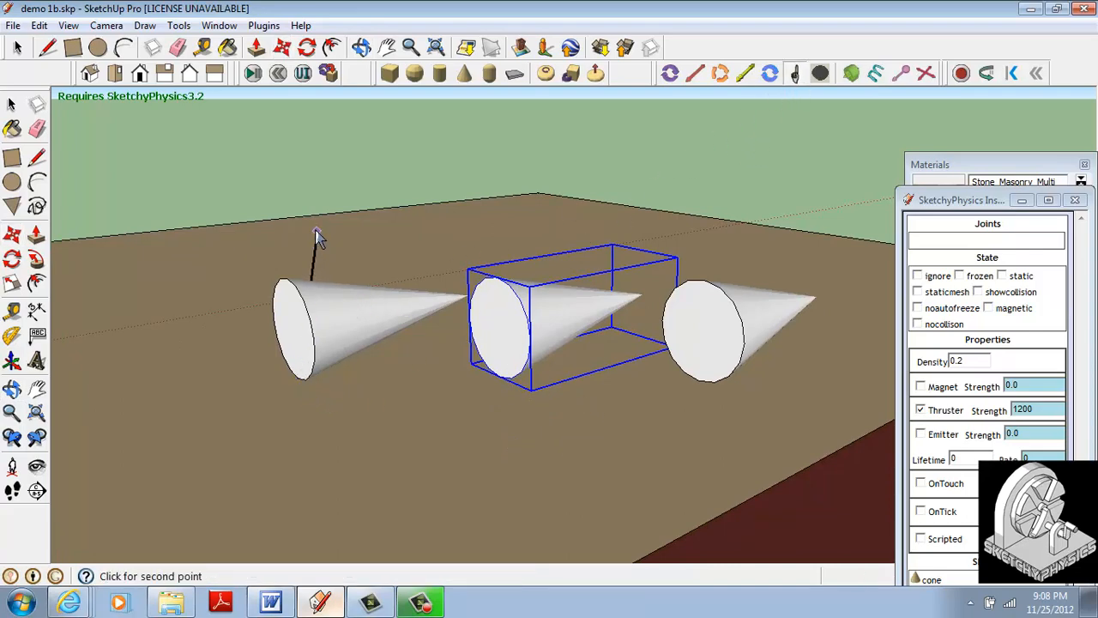
{"action": "left_click", "coordinate": [286, 212]}
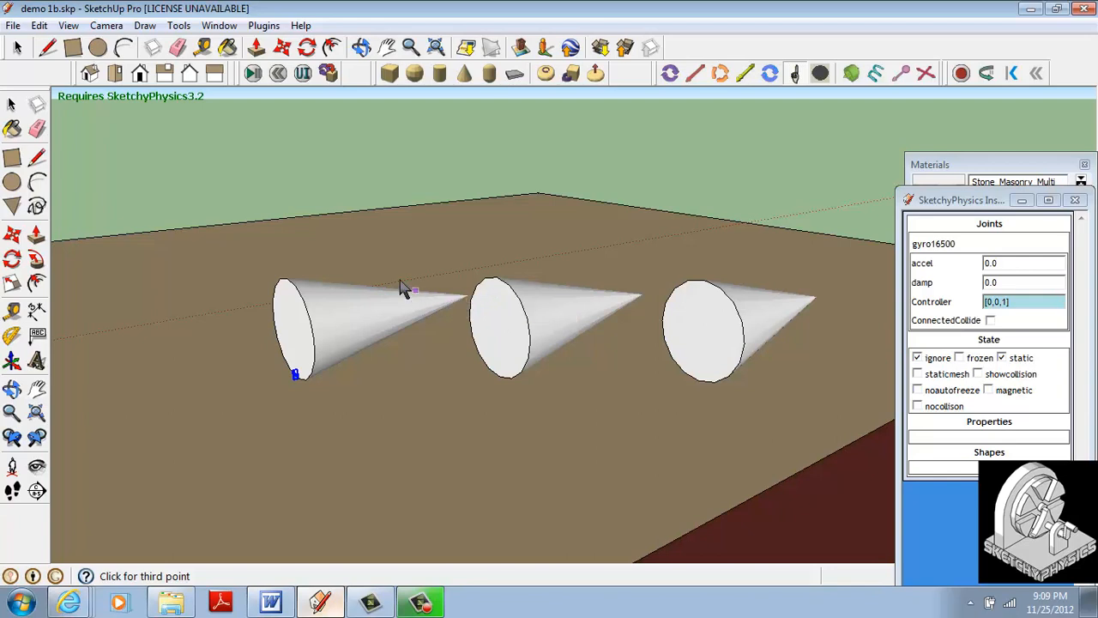
{"action": "left_click", "coordinate": [328, 79]}
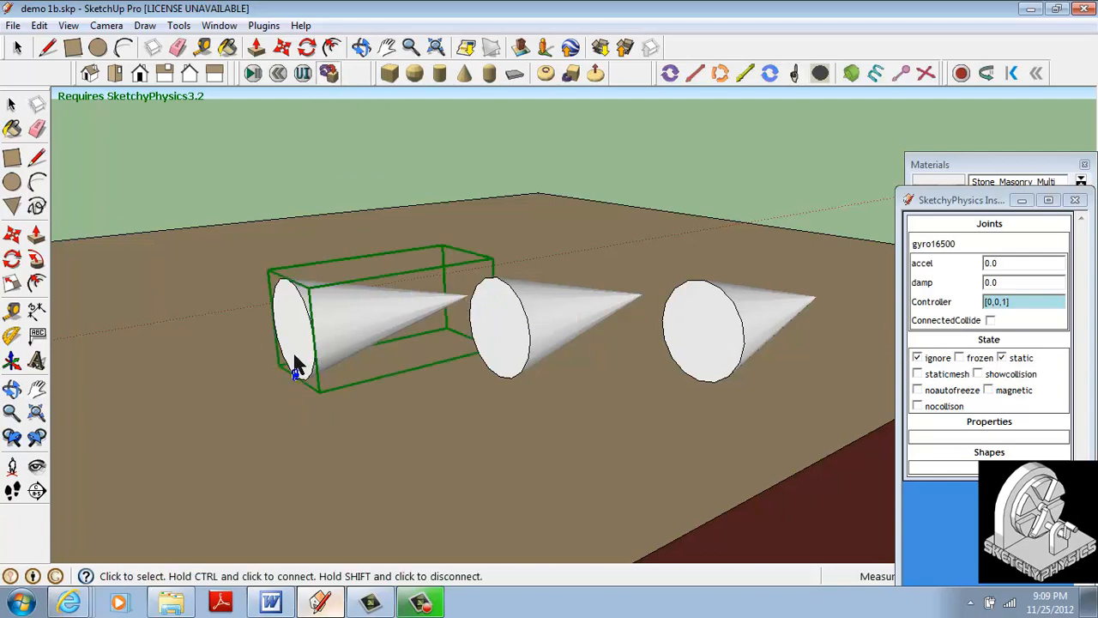
- Place an upright gyro joint at the base of the middle cone and connect it to that cone
{"action": "left_click", "coordinate": [796, 77]}
{"action": "left_click", "coordinate": [498, 377]}
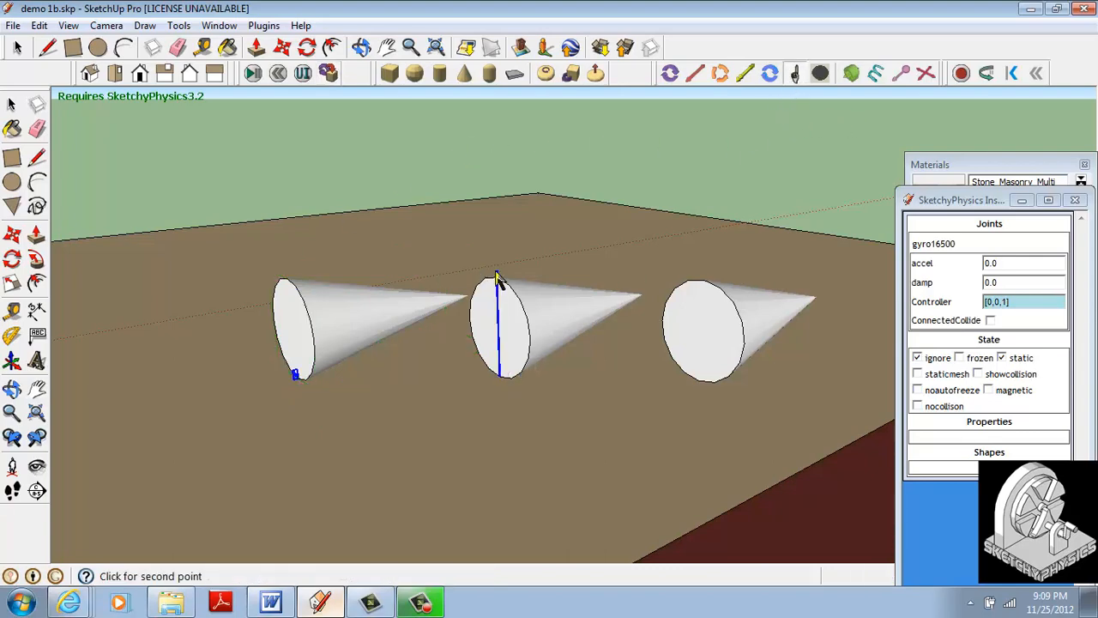
{"action": "left_click", "coordinate": [485, 278]}
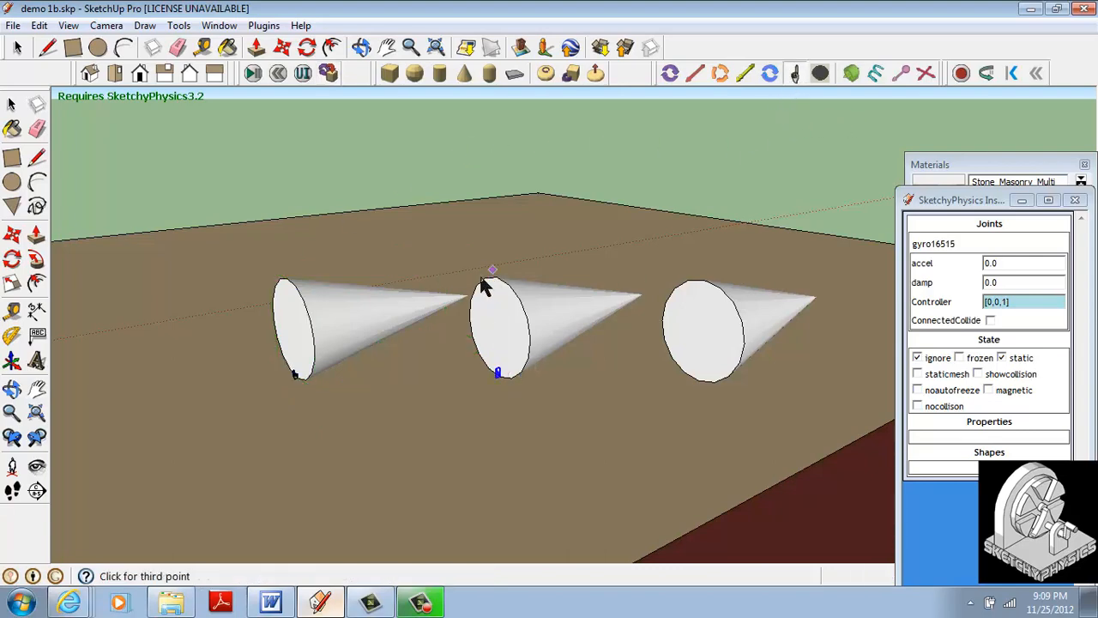
{"action": "left_click", "coordinate": [330, 78]}
{"action": "left_click", "coordinate": [512, 320]}
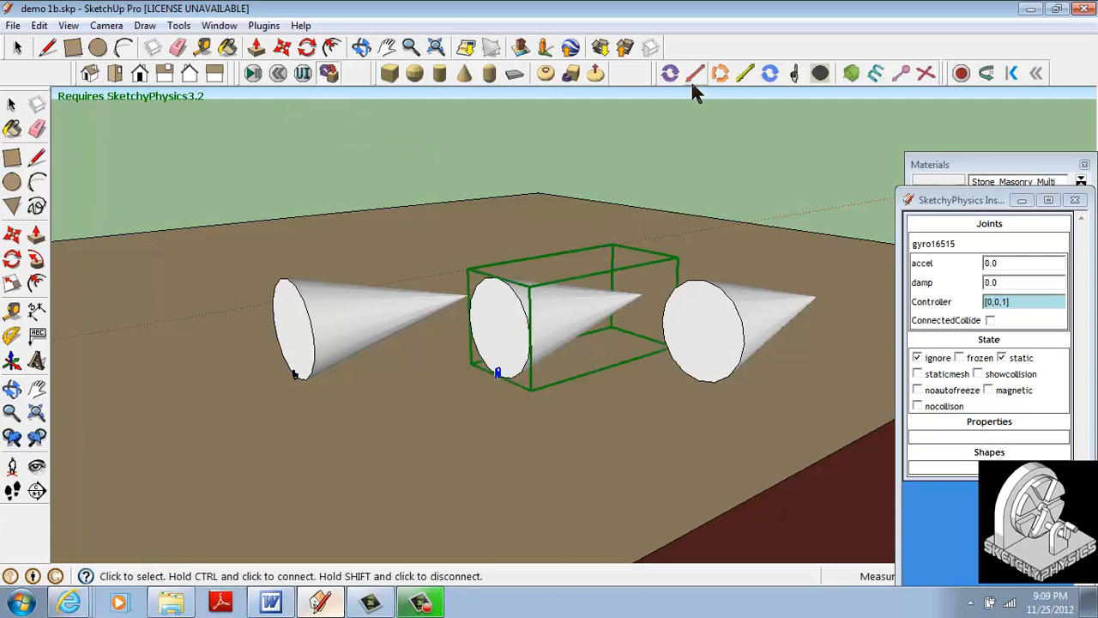
- Place an upright gyro joint at the base of the third cone and connect it to that cone
{"action": "left_click", "coordinate": [793, 76]}
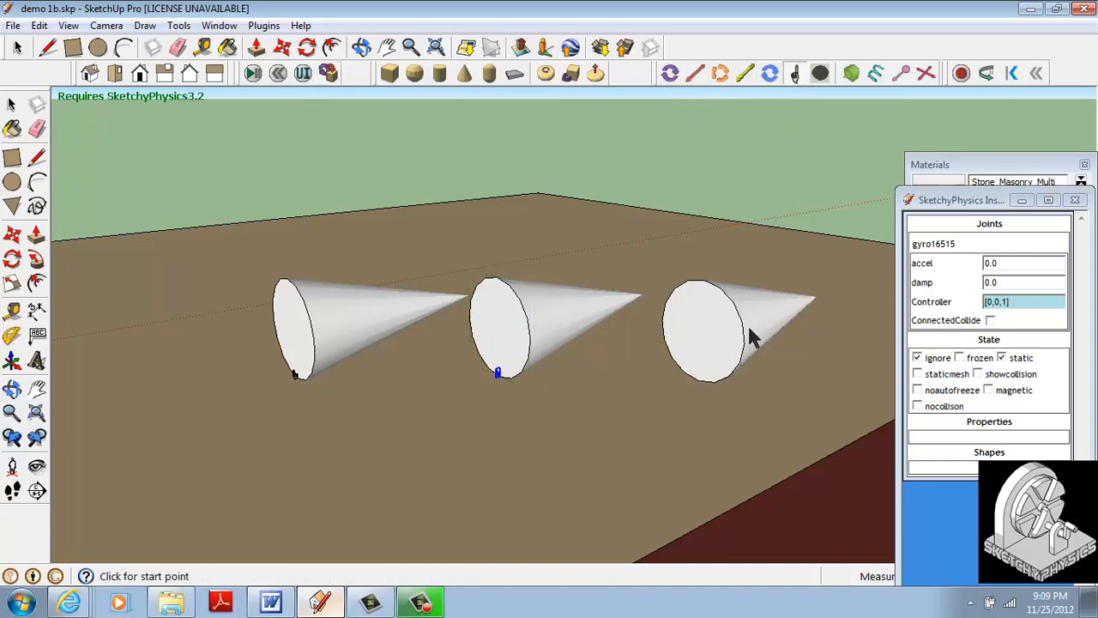
{"action": "left_click", "coordinate": [697, 380]}
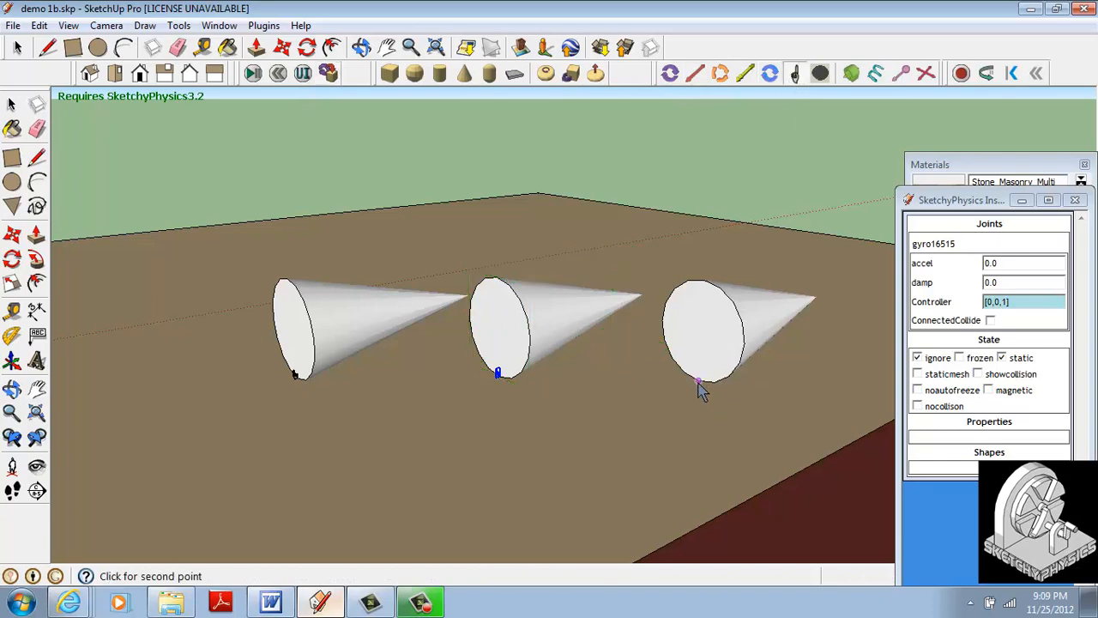
{"action": "left_click", "coordinate": [702, 250]}
{"action": "left_click", "coordinate": [327, 74]}
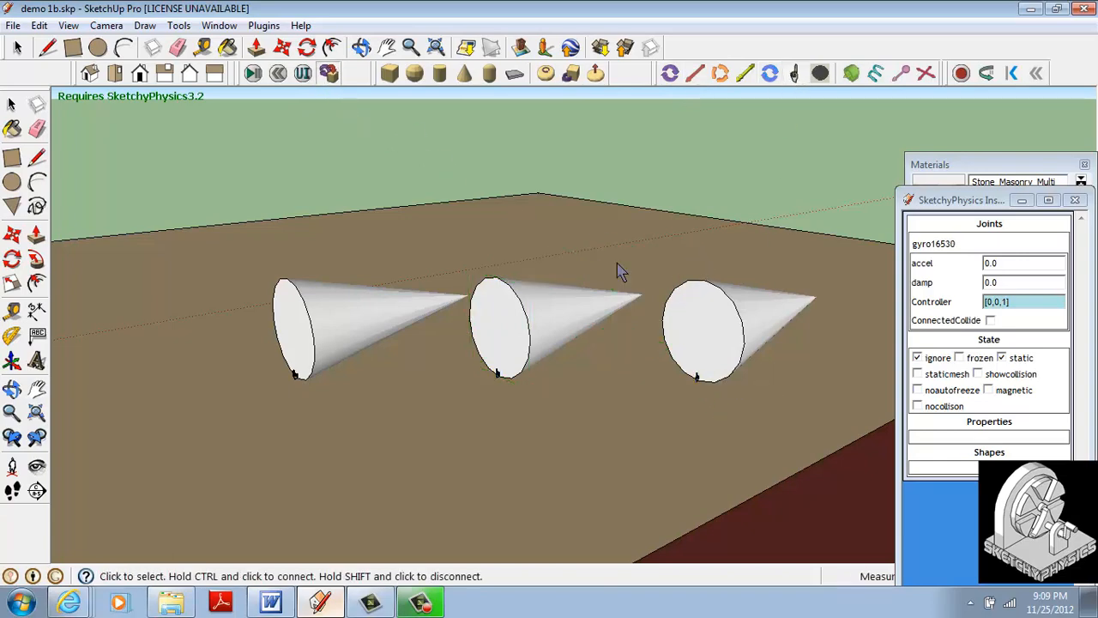
{"action": "left_click", "coordinate": [710, 360]}
- Run the simulation from a side view to test the three gyro-jointed cones, and reset it
{"action": "middle_click_drag", "start_coordinate": [711, 397], "coordinate": [564, 392]}
{"action": "left_click", "coordinate": [253, 74]}
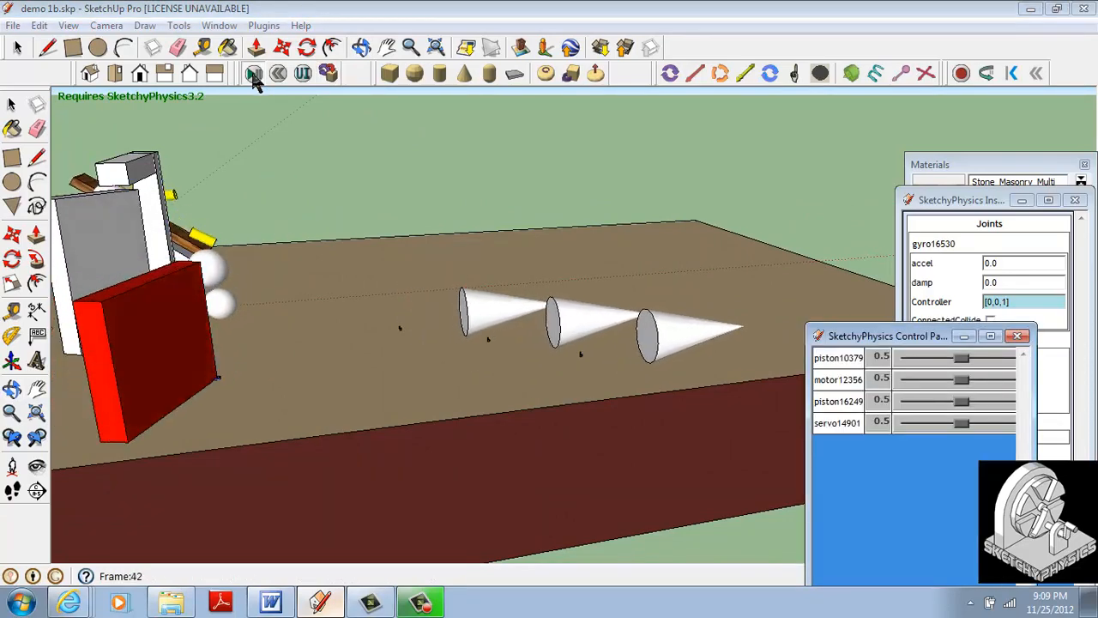
{"action": "left_click", "coordinate": [280, 80]}
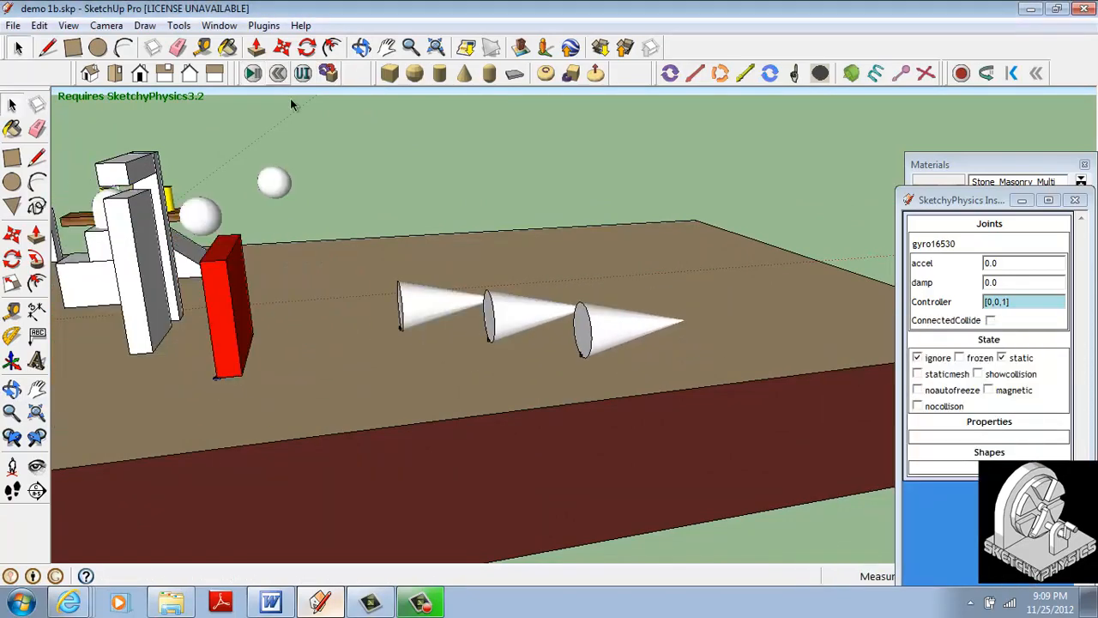
{"action": "scroll", "coordinate": [488, 235], "scroll_direction": "down", "scroll_amount": 3}
{"action": "middle_click_drag", "start_coordinate": [488, 235], "coordinate": [654, 338]}
{"action": "scroll", "coordinate": [620, 360], "scroll_direction": "up", "scroll_amount": 5}
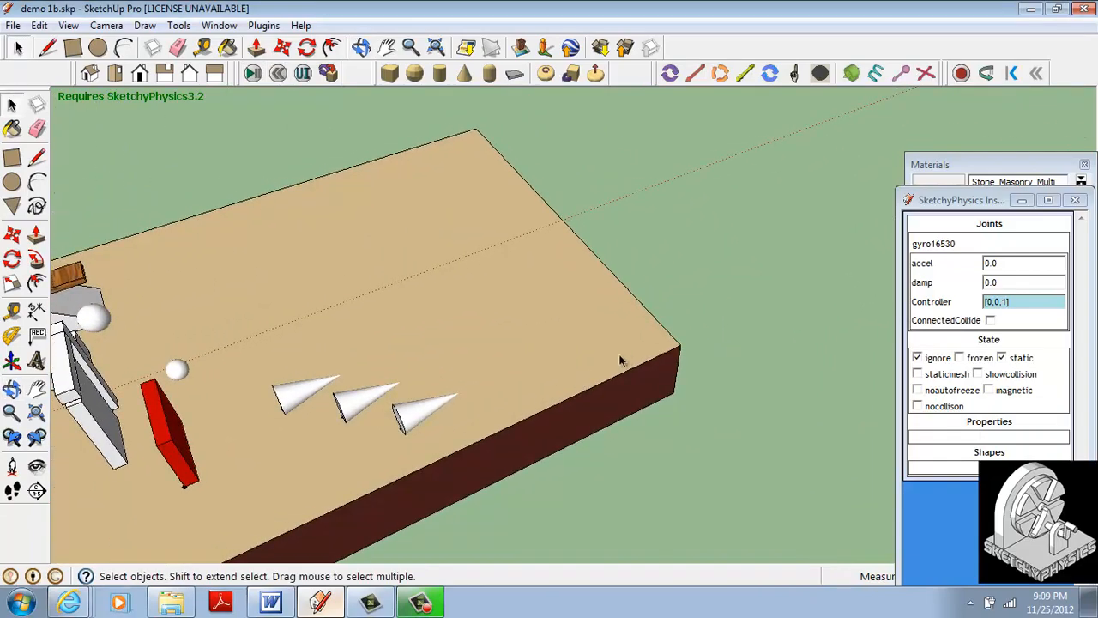
{"action": "left_click", "coordinate": [389, 77]}
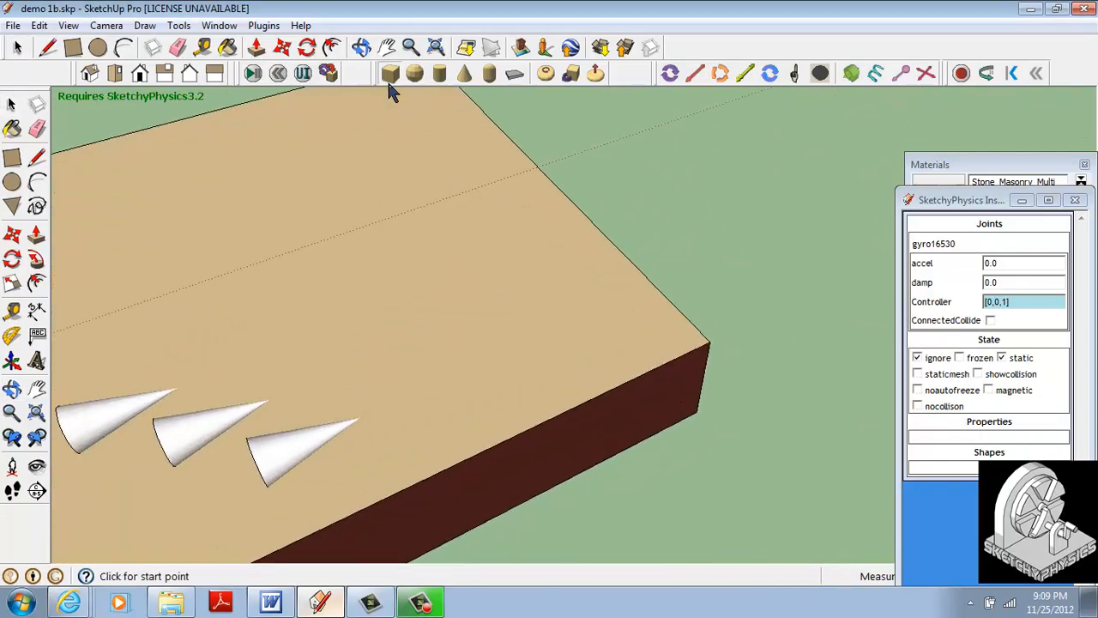
{"action": "left_click", "coordinate": [707, 350]}
{"action": "left_click", "coordinate": [683, 353]}
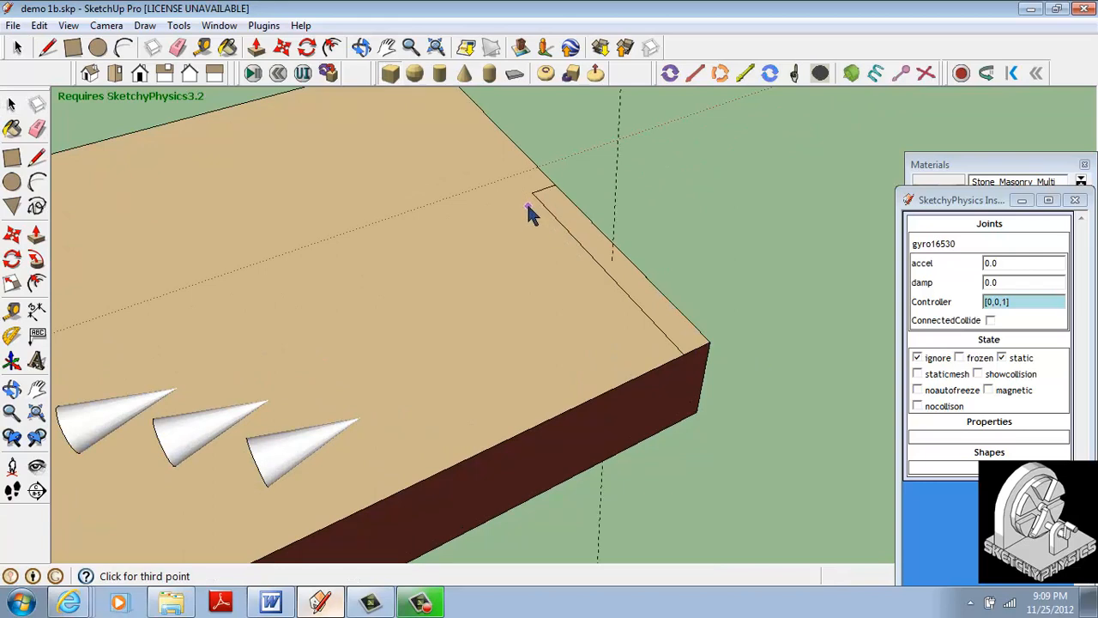
{"action": "key", "text": "p"}
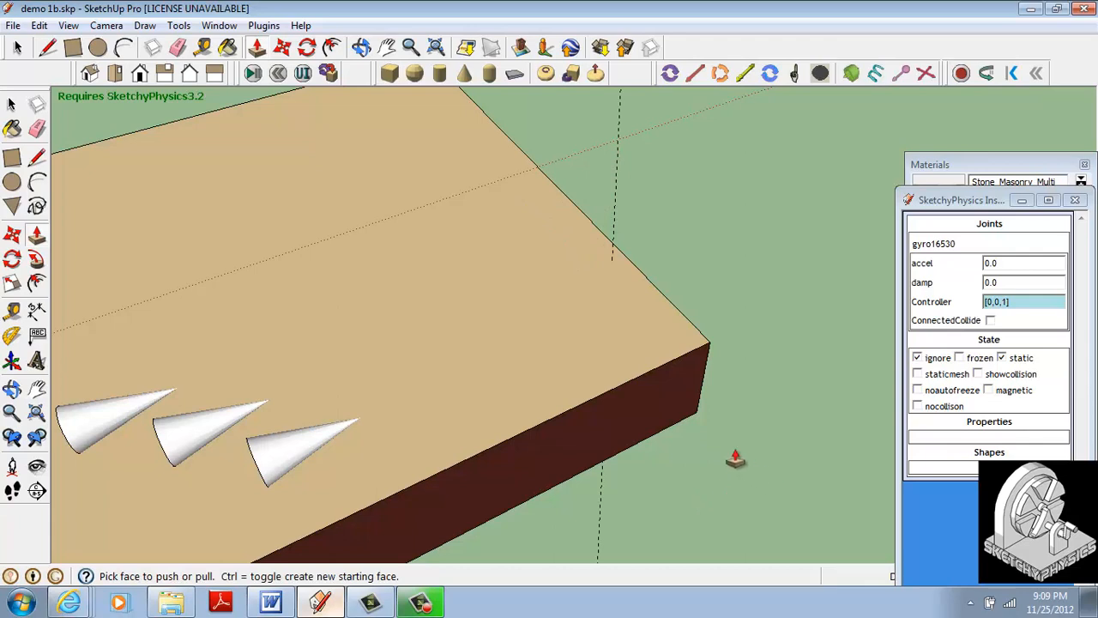
- Draw a thin, upright physics box as a wall from the platform's corner along its short edge, facing the cone tips
{"action": "left_click", "coordinate": [389, 74]}
{"action": "left_click", "coordinate": [709, 343]}
{"action": "left_click", "coordinate": [595, 257]}
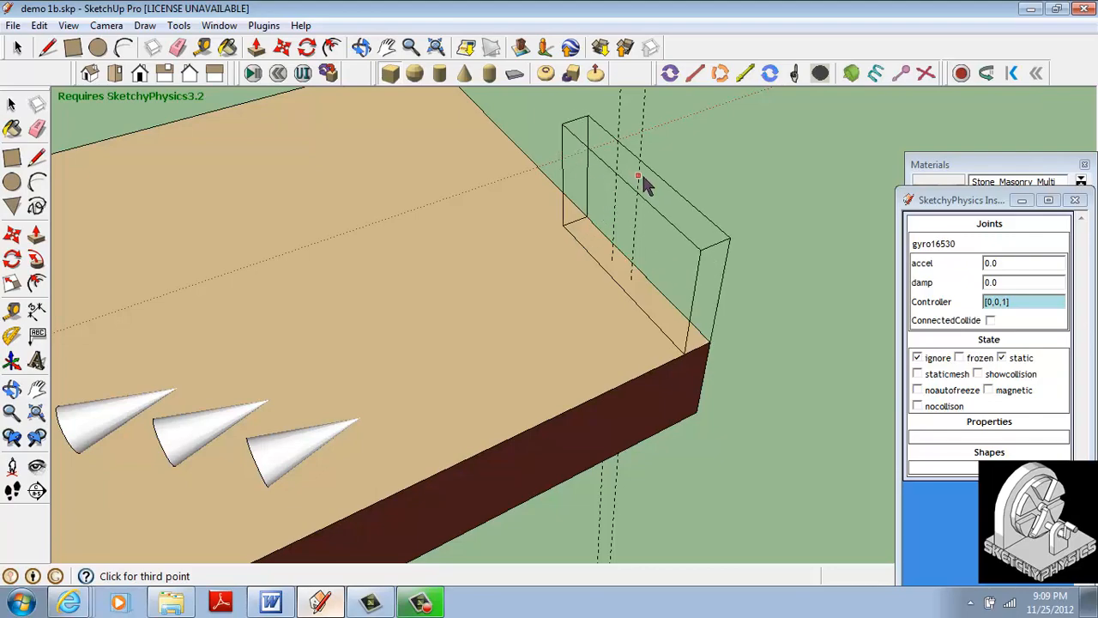
{"action": "left_click", "coordinate": [647, 182]}
{"action": "middle_click_drag", "start_coordinate": [715, 325], "coordinate": [389, 257]}
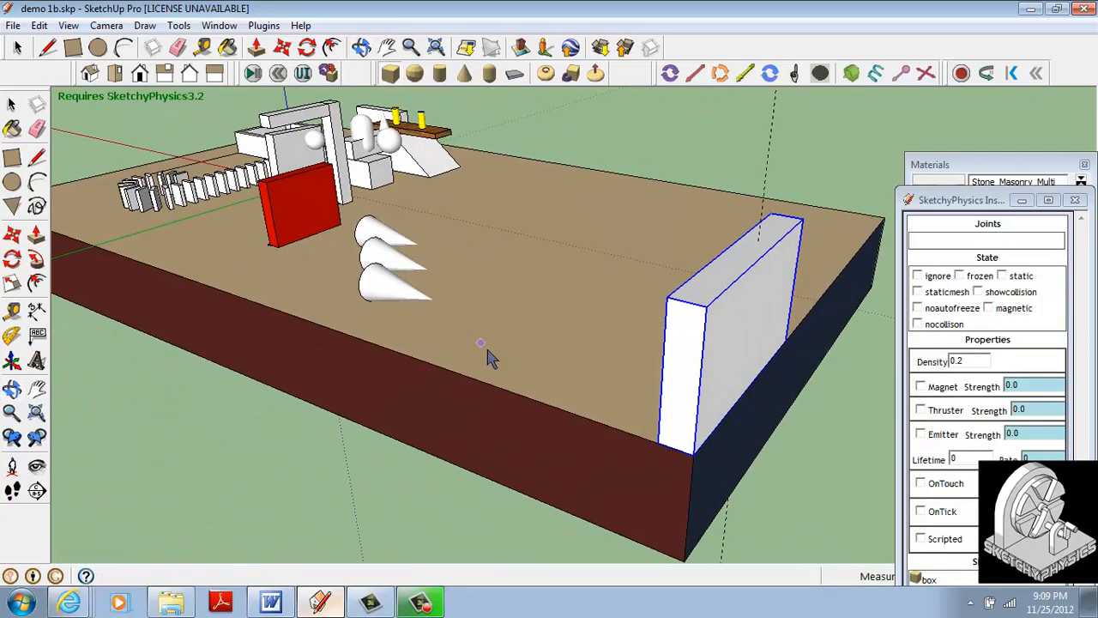
{"action": "scroll", "coordinate": [490, 358], "scroll_direction": "down", "scroll_amount": 2}
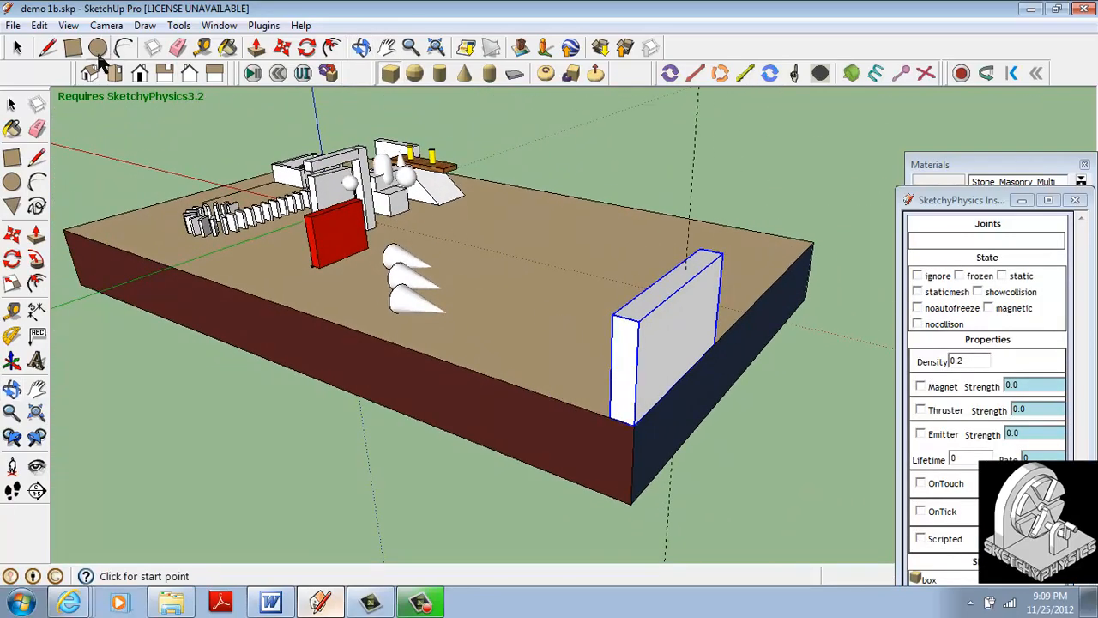
- Deselect the wall and run the simulation to test the thruster cones against the unattached wall
{"action": "left_click", "coordinate": [17, 50]}
{"action": "left_click", "coordinate": [653, 193]}
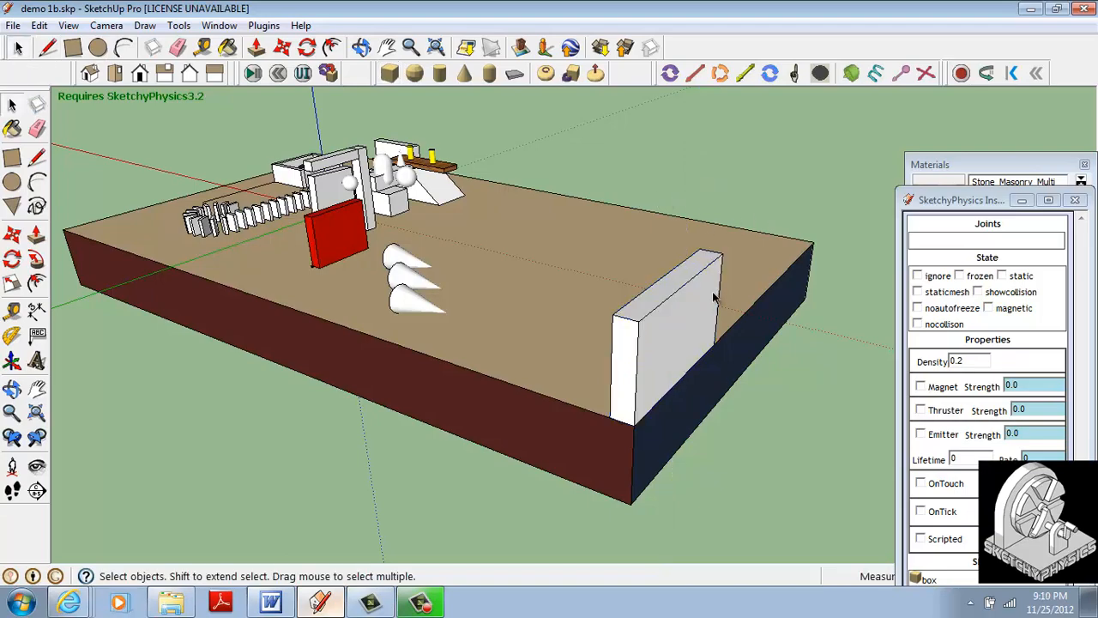
{"action": "middle_click_drag", "start_coordinate": [654, 414], "coordinate": [637, 380]}
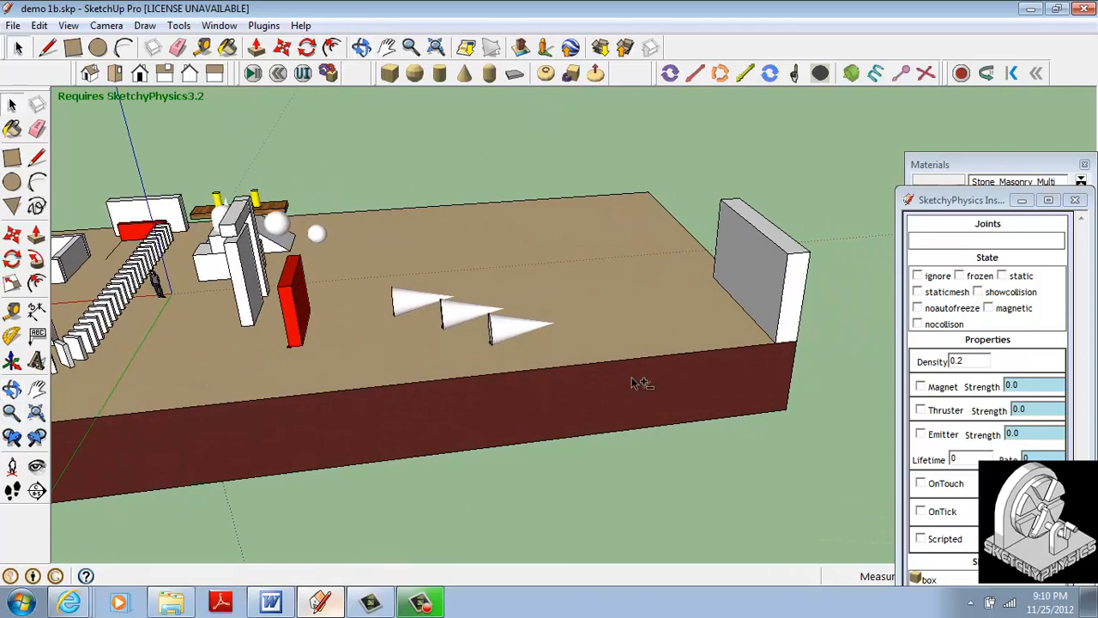
{"action": "left_click", "coordinate": [253, 73]}
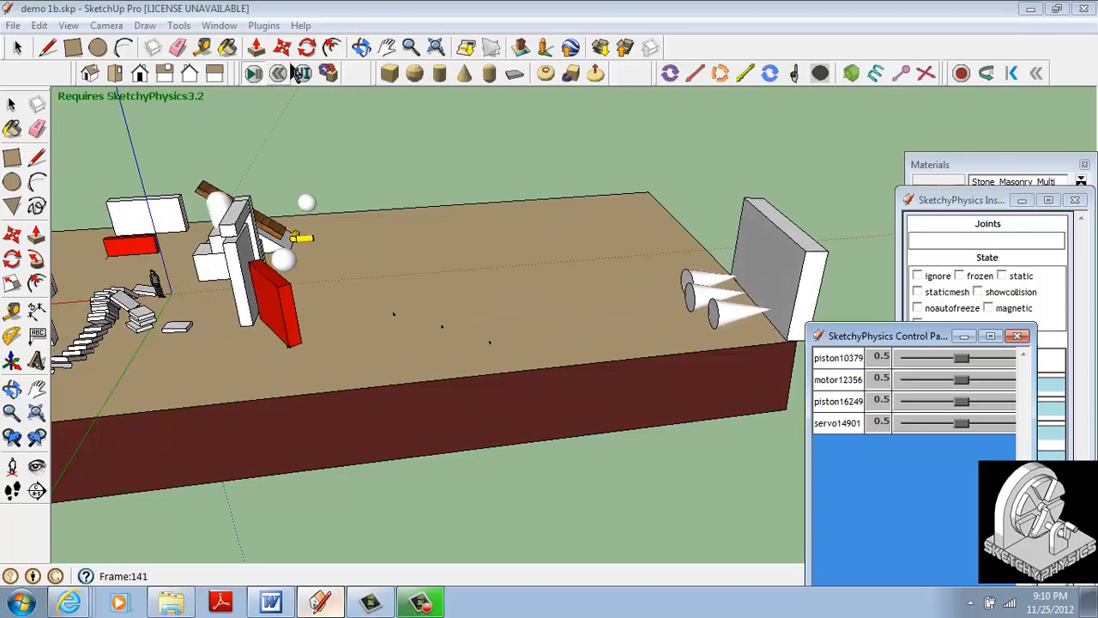
- Reset the simulation and place an upright fixed joint at the middle of the wall's base edge facing the cones
{"action": "left_click", "coordinate": [278, 73]}
{"action": "scroll", "coordinate": [667, 309], "scroll_direction": "up", "scroll_amount": 3}
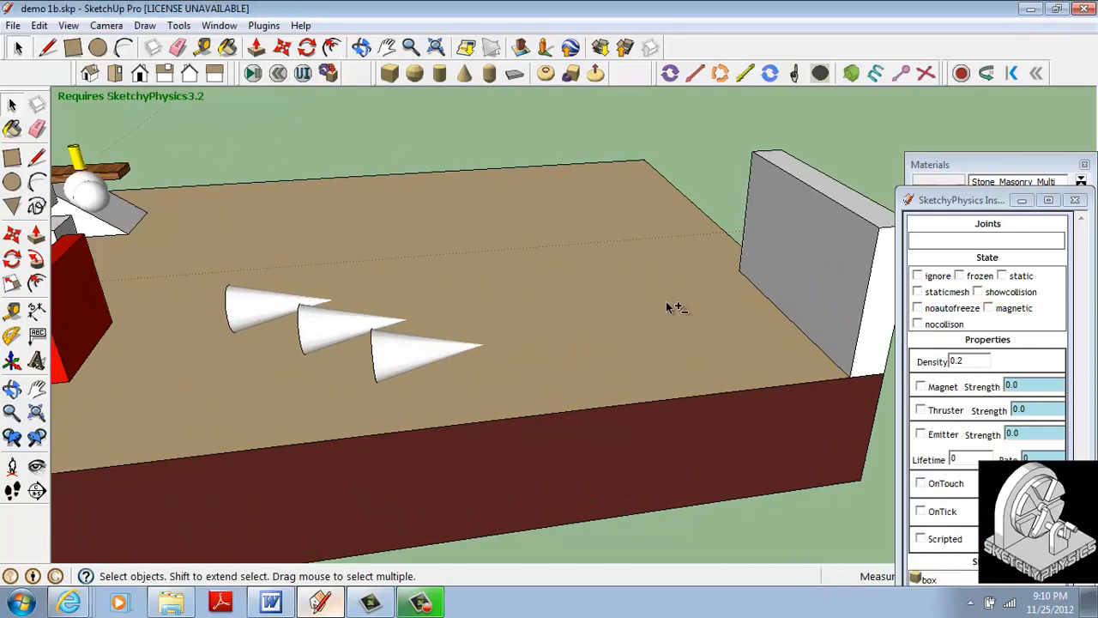
{"action": "mouse_move", "coordinate": [667, 309]}
{"action": "middle_mouse_down"}
{"action": "mouse_move", "coordinate": [515, 282]}
{"action": "mouse_move", "coordinate": [689, 281]}
{"action": "mouse_move", "coordinate": [652, 276]}
{"action": "middle_mouse_up"}
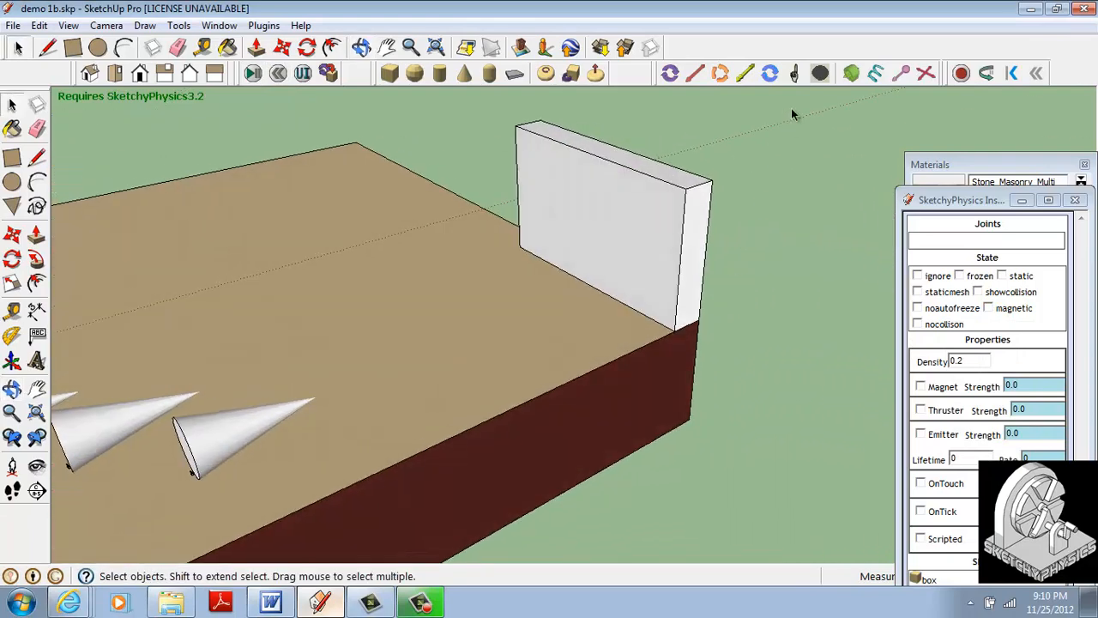
{"action": "left_click", "coordinate": [820, 74]}
{"action": "scroll", "coordinate": [656, 316], "scroll_direction": "up", "scroll_amount": 2}
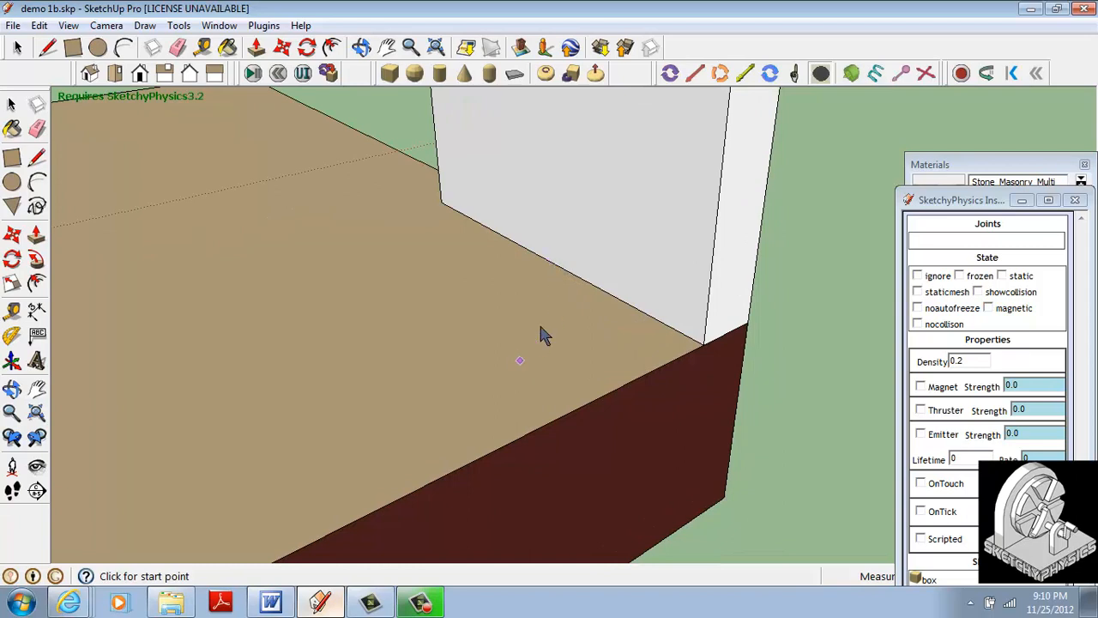
{"action": "left_click", "coordinate": [550, 267]}
{"action": "scroll", "coordinate": [481, 202], "scroll_direction": "down", "scroll_amount": 3}
{"action": "mouse_move", "coordinate": [535, 201]}
{"action": "middle_mouse_down"}
{"action": "mouse_move", "coordinate": [524, 252]}
{"action": "mouse_move", "coordinate": [530, 202]}
{"action": "middle_mouse_up"}
{"action": "left_click", "coordinate": [505, 163]}
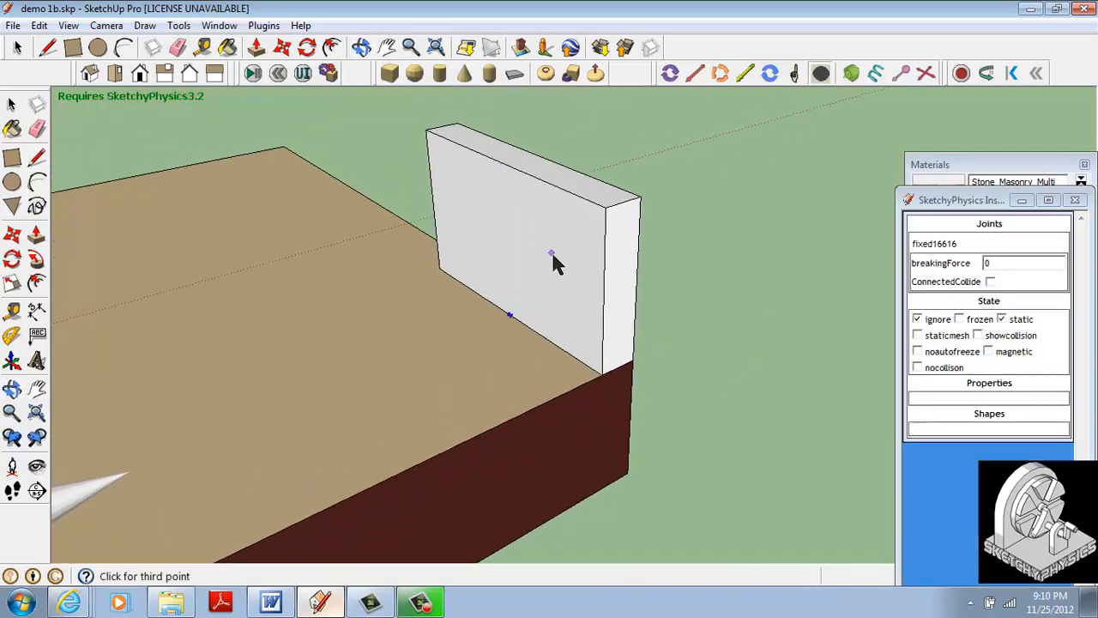
{"action": "left_click", "coordinate": [603, 298]}
{"action": "left_click", "coordinate": [17, 48]}
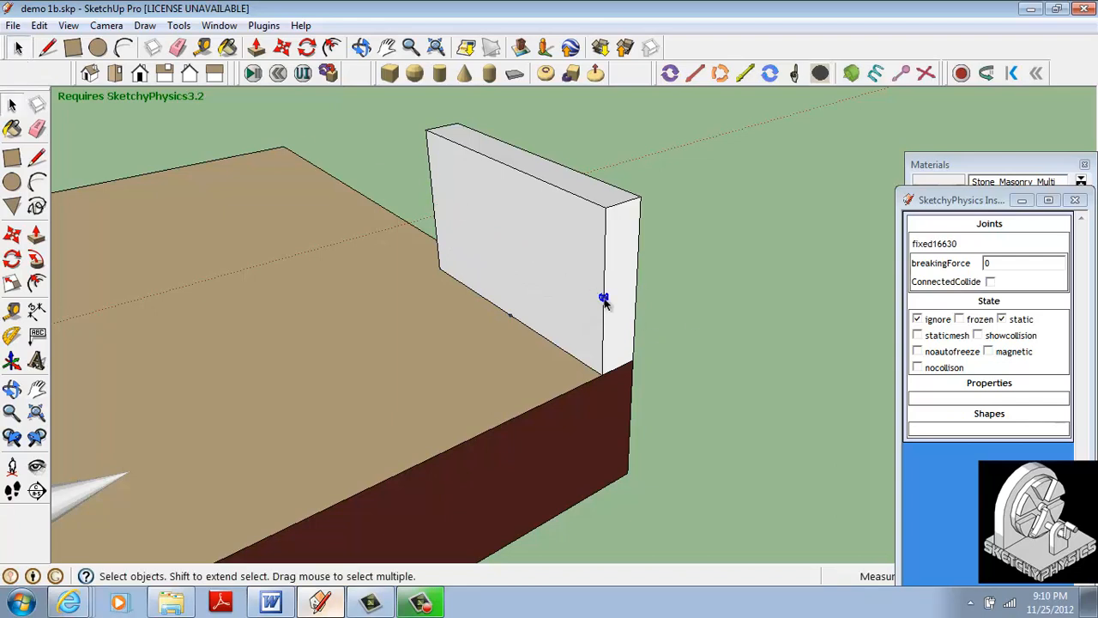
- Connect the fixed joint at the wall's base to the wall
{"action": "scroll", "coordinate": [495, 340], "scroll_direction": "up", "scroll_amount": 4}
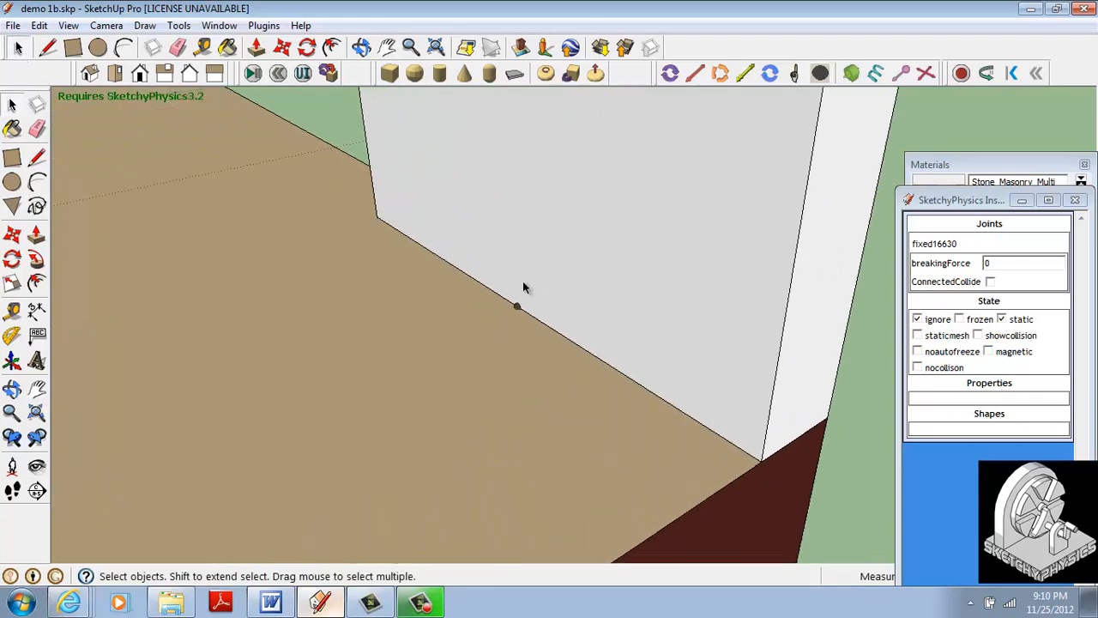
{"action": "middle_click_drag", "start_coordinate": [522, 280], "coordinate": [523, 327], "text": "shift"}
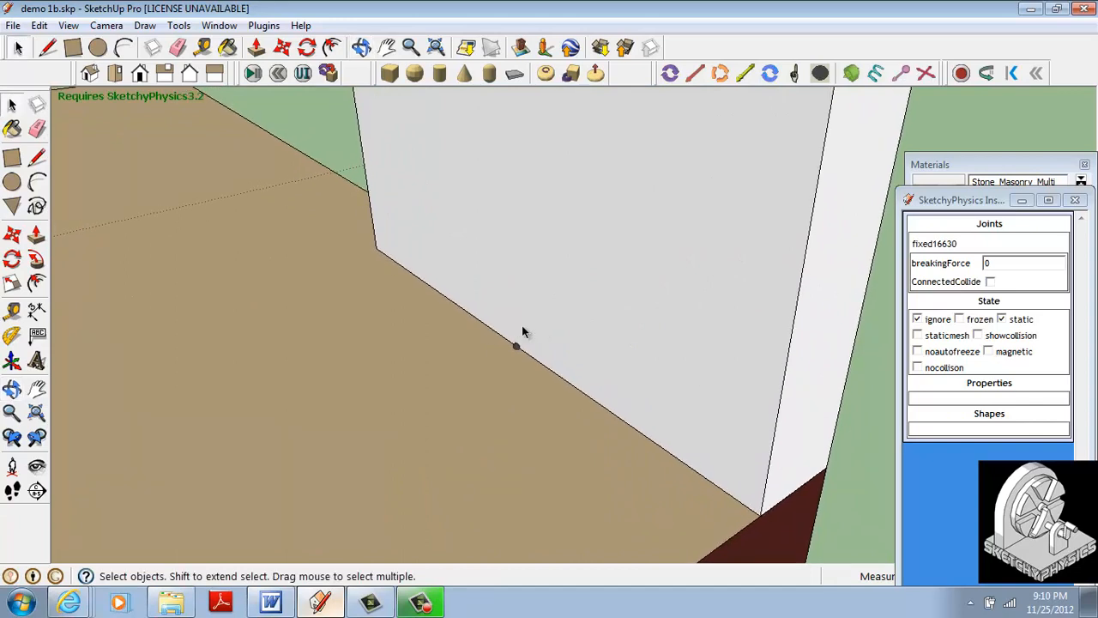
{"action": "scroll", "coordinate": [521, 331], "scroll_direction": "up", "scroll_amount": 2}
{"action": "scroll", "coordinate": [522, 331], "scroll_direction": "down", "scroll_amount": 2}
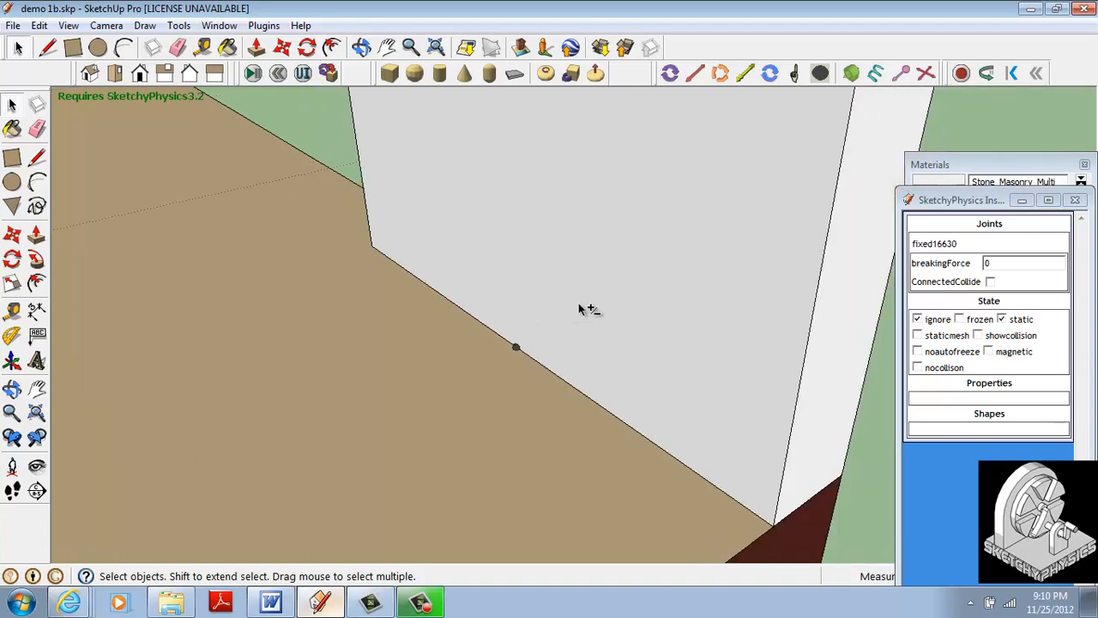
{"action": "middle_click_drag", "start_coordinate": [579, 307], "coordinate": [611, 394]}
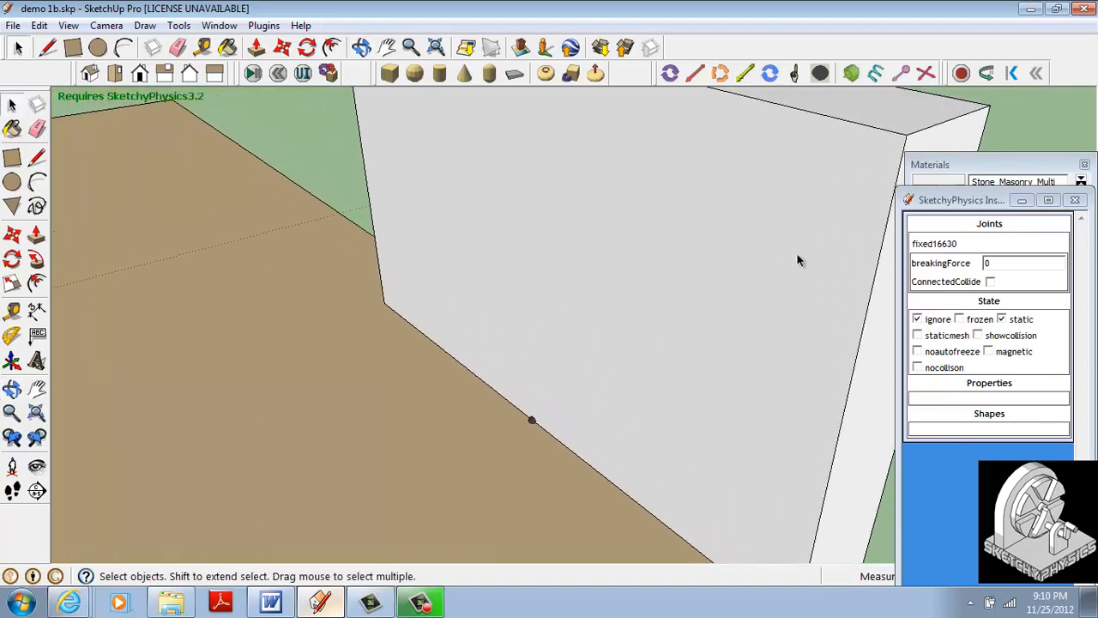
{"action": "left_click", "coordinate": [328, 73]}
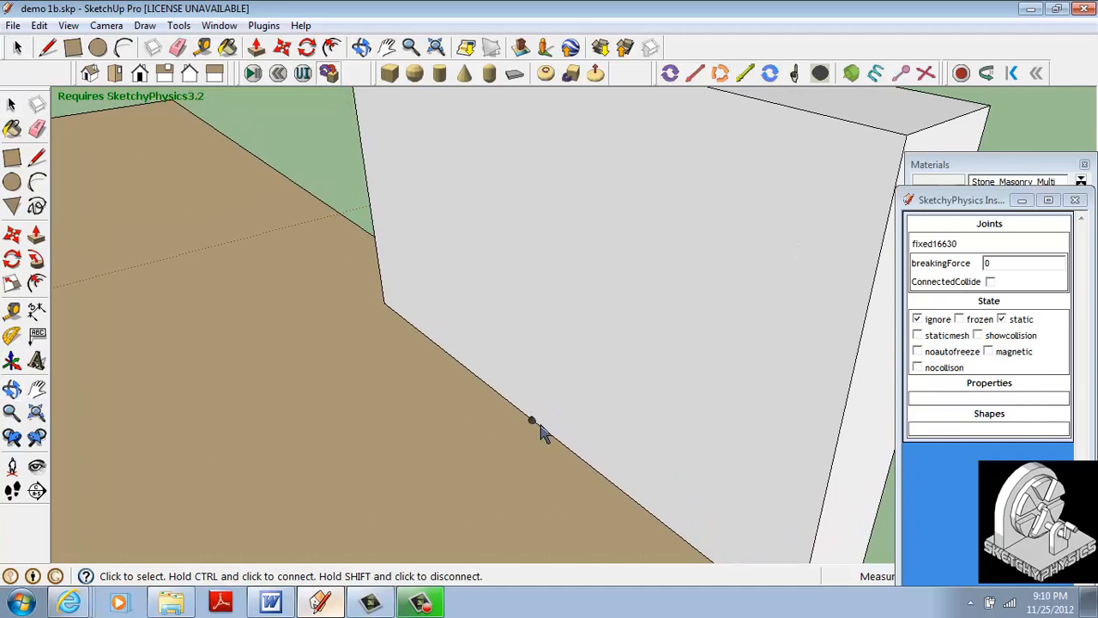
{"action": "scroll", "coordinate": [515, 370], "scroll_direction": "down", "scroll_amount": 6}
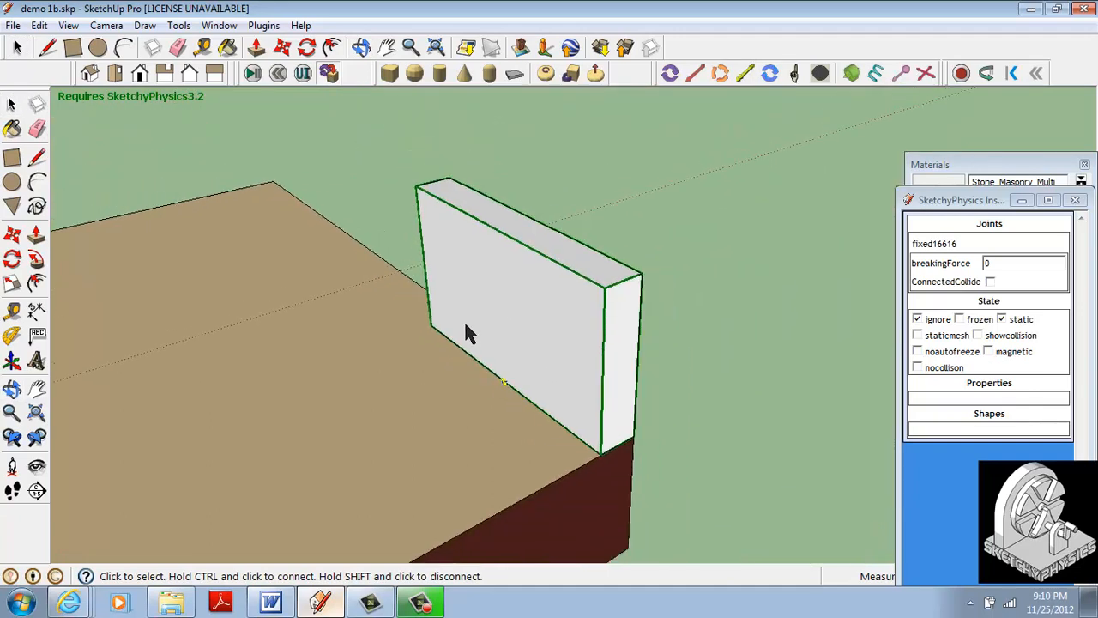
- Run the simulation to test the thruster cones against the joint-held wall, and reset it
{"action": "left_click", "coordinate": [253, 74]}
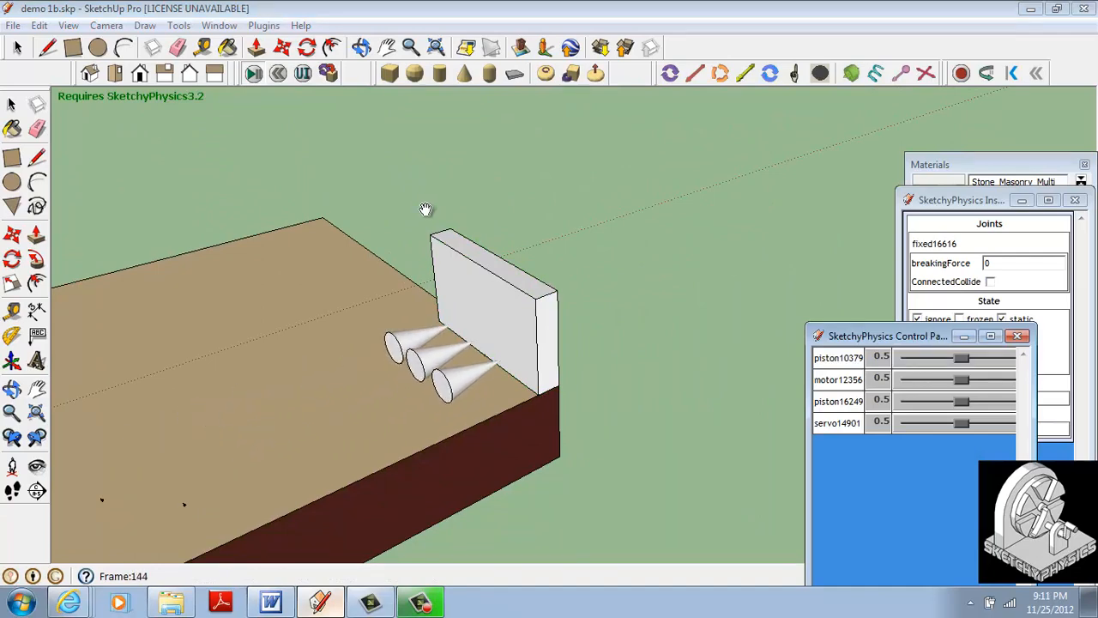
{"action": "left_click", "coordinate": [279, 78]}
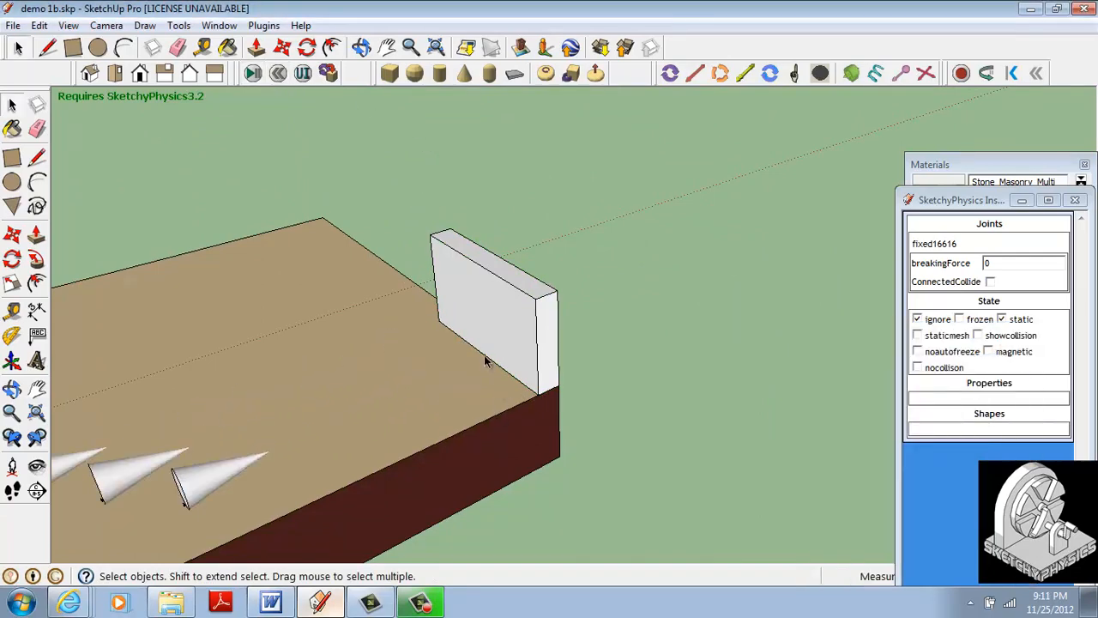
- Set the breaking force of the wall's fixed joint to 1200
{"action": "scroll", "coordinate": [457, 372], "scroll_direction": "up", "scroll_amount": 6}
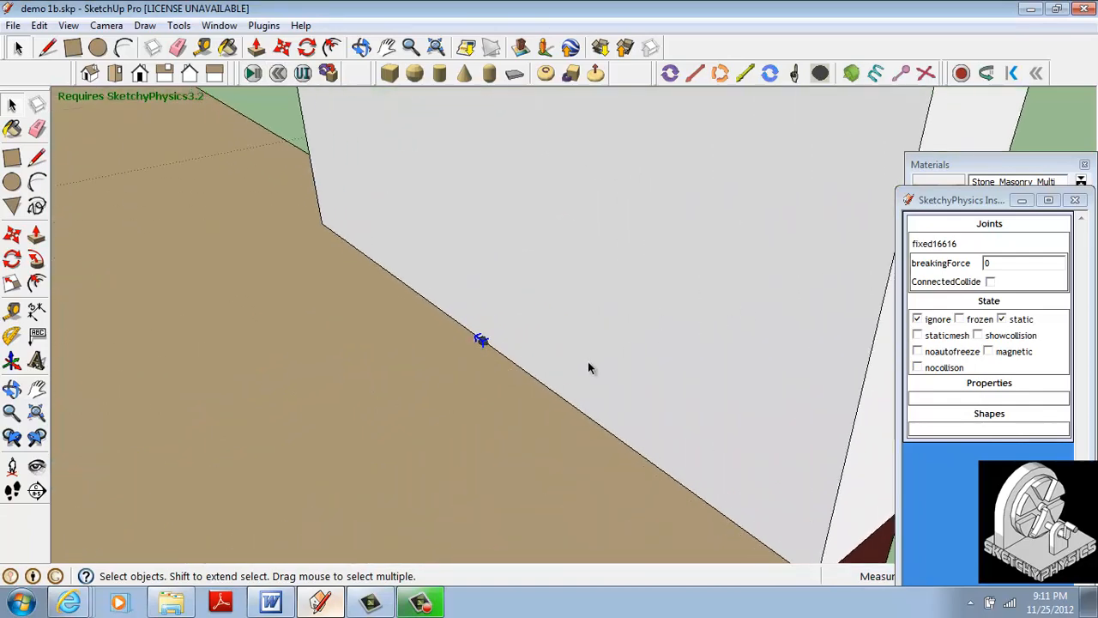
{"action": "left_click", "coordinate": [988, 264]}
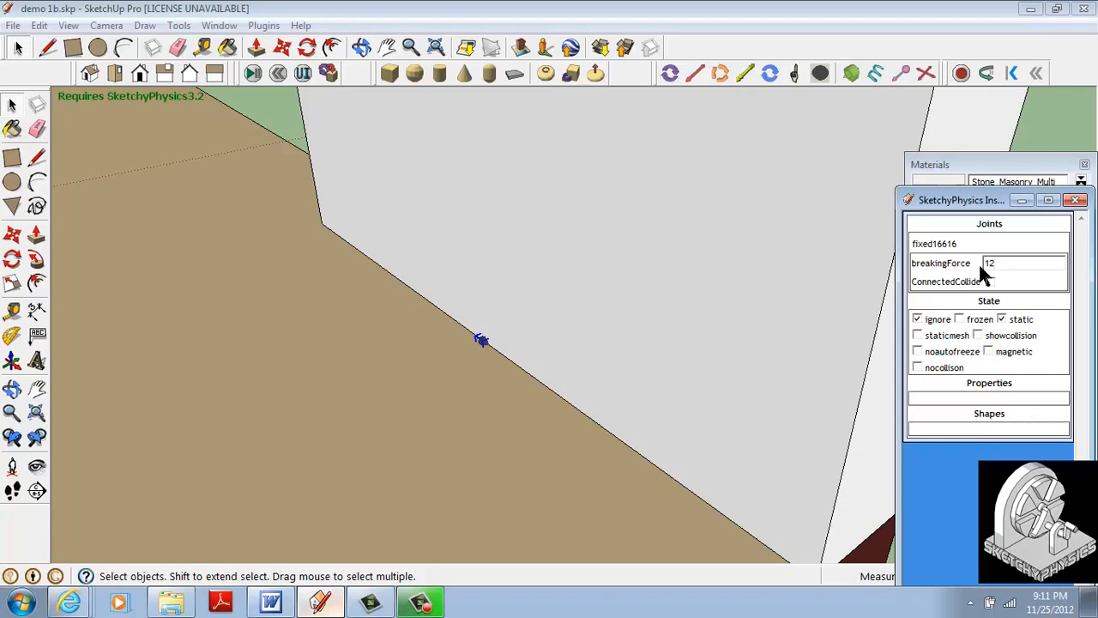
{"action": "left_click", "coordinate": [491, 484]}
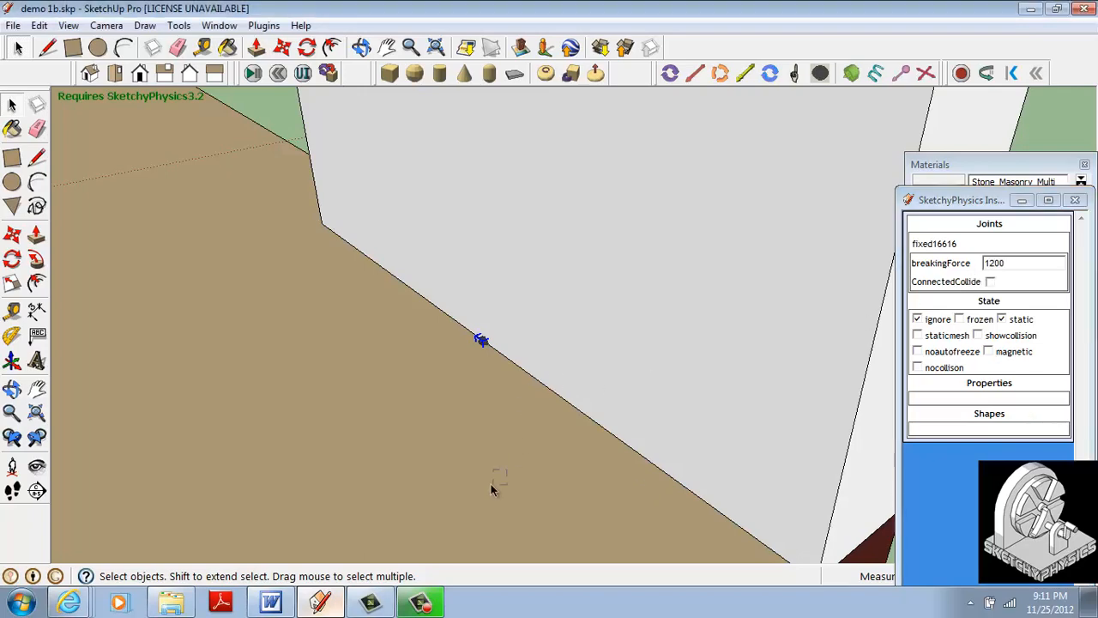
- Run the simulation with the cones and wall in view to test the joint's breaking force, and reset it
{"action": "scroll", "coordinate": [492, 405], "scroll_direction": "down", "scroll_amount": 8}
{"action": "middle_click_drag", "start_coordinate": [400, 463], "coordinate": [532, 368], "text": "shift"}
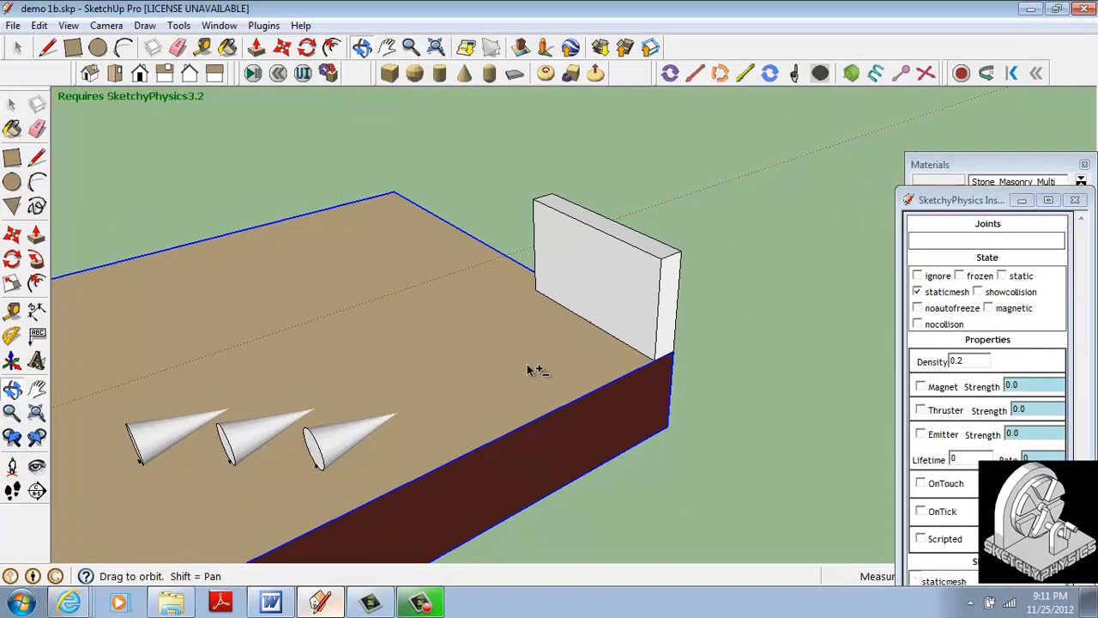
{"action": "left_click", "coordinate": [253, 74]}
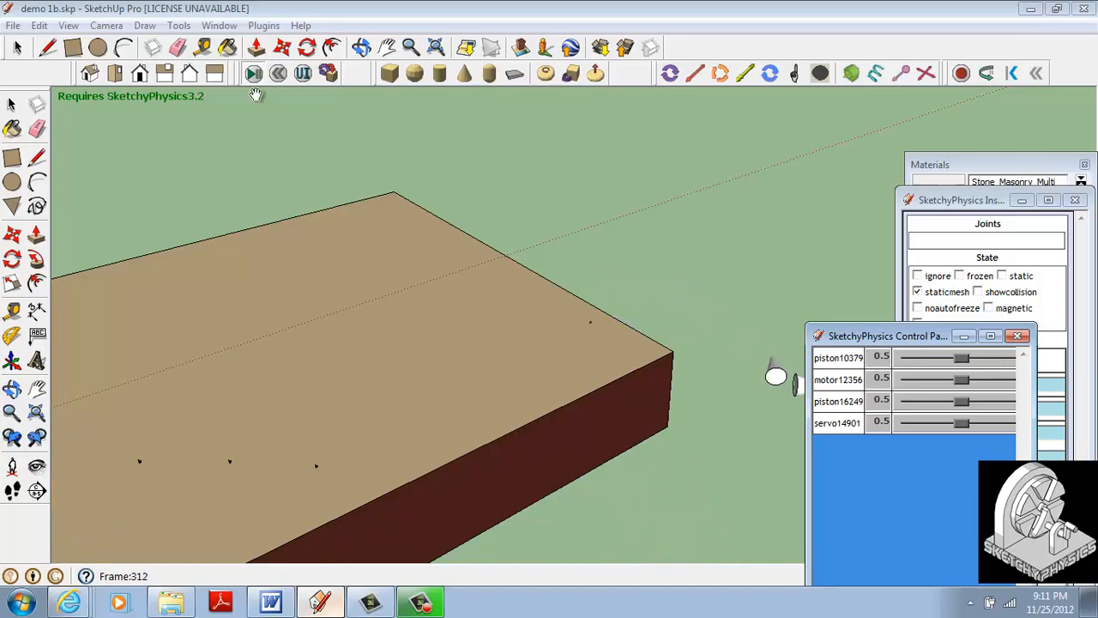
{"action": "left_click", "coordinate": [278, 73]}
- Bring the whole platform into view and select the cone nearest its long front edge to examine its joint and thruster settings
{"action": "scroll", "coordinate": [420, 277], "scroll_direction": "down", "scroll_amount": 3}
{"action": "middle_click_drag", "start_coordinate": [419, 277], "coordinate": [592, 292]}
{"action": "middle_click_drag", "start_coordinate": [446, 254], "coordinate": [755, 250]}
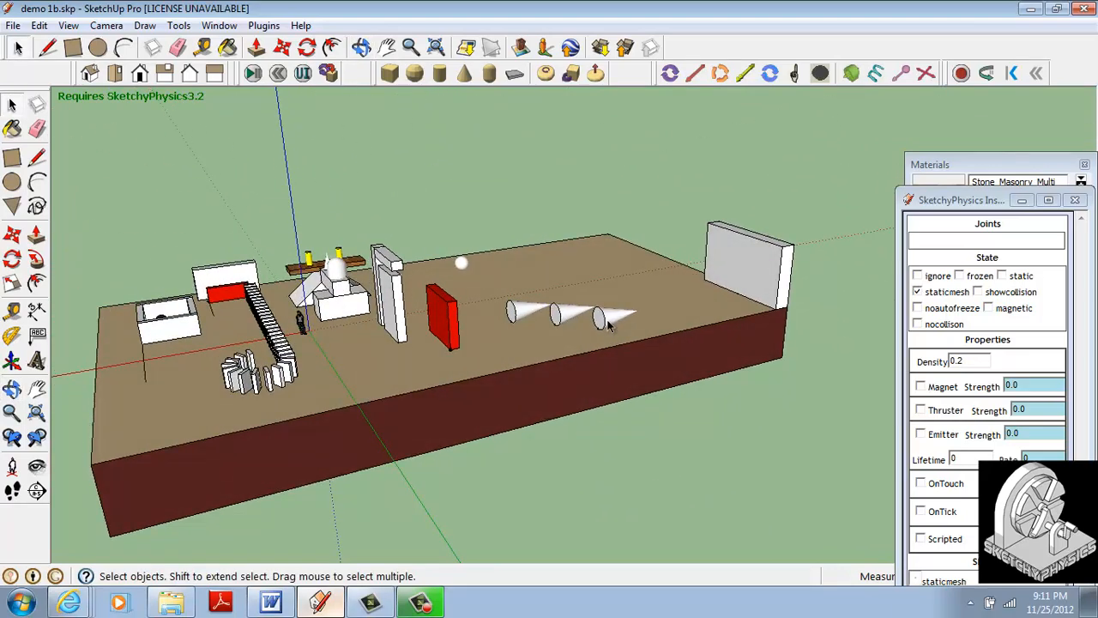
{"action": "left_click", "coordinate": [607, 322]}
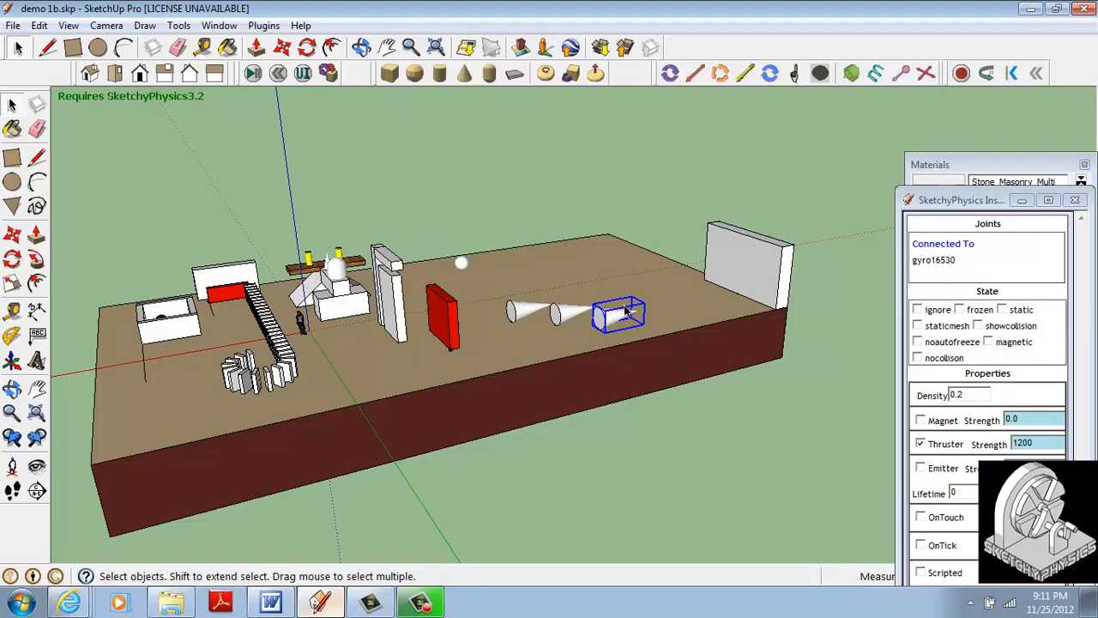